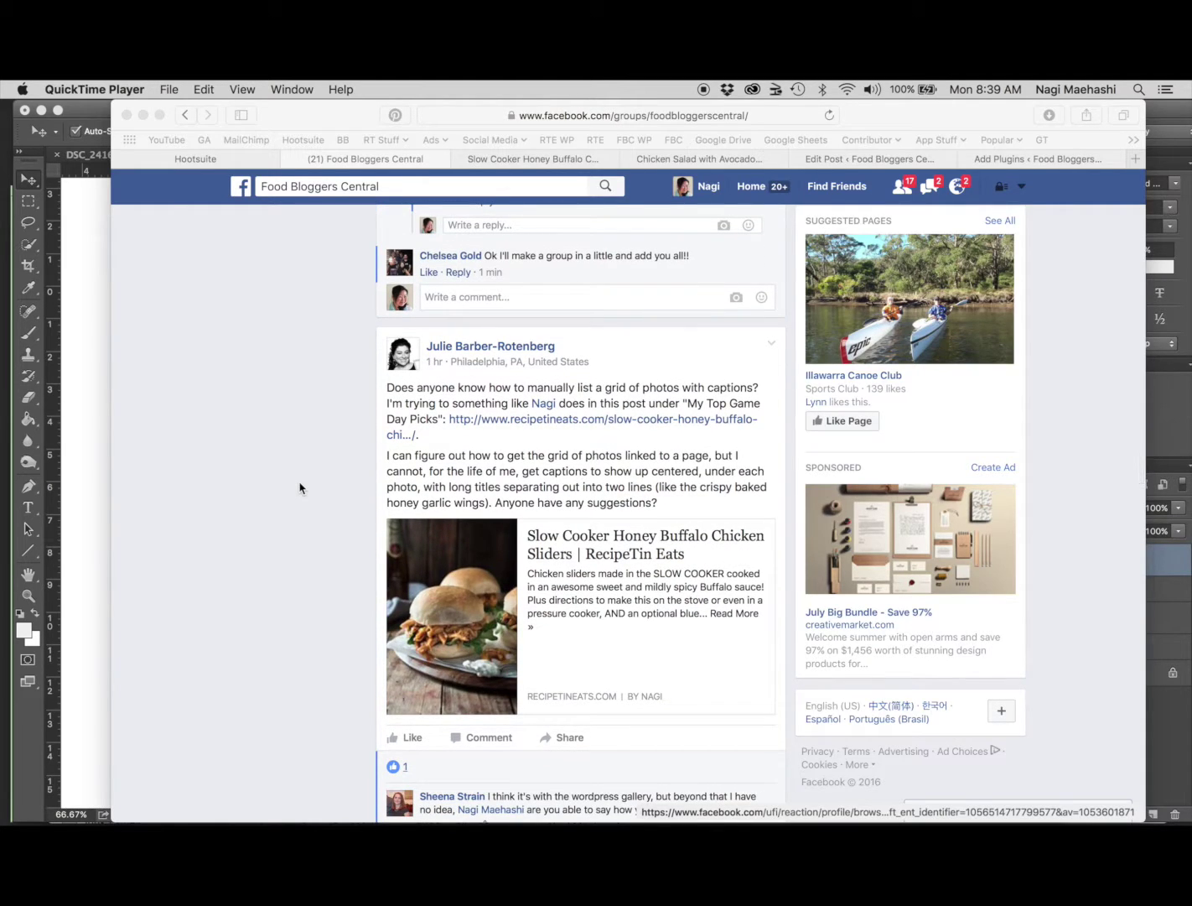
pyautogui.scroll(-2, 299, 488)
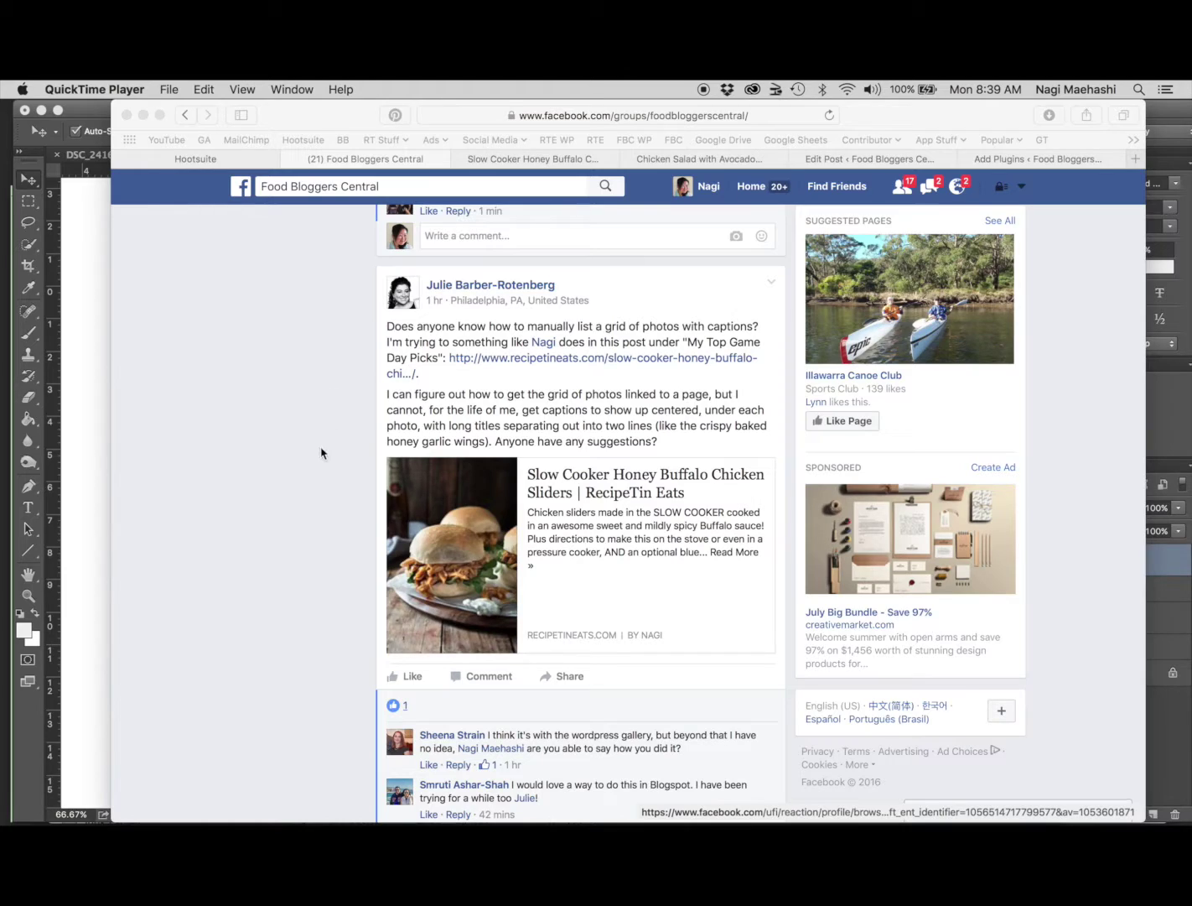
# Read the Facebook group question, then open the Slow Cooker Honey Buffalo Chicken Sliders recipe page
pyautogui.click(528, 160)
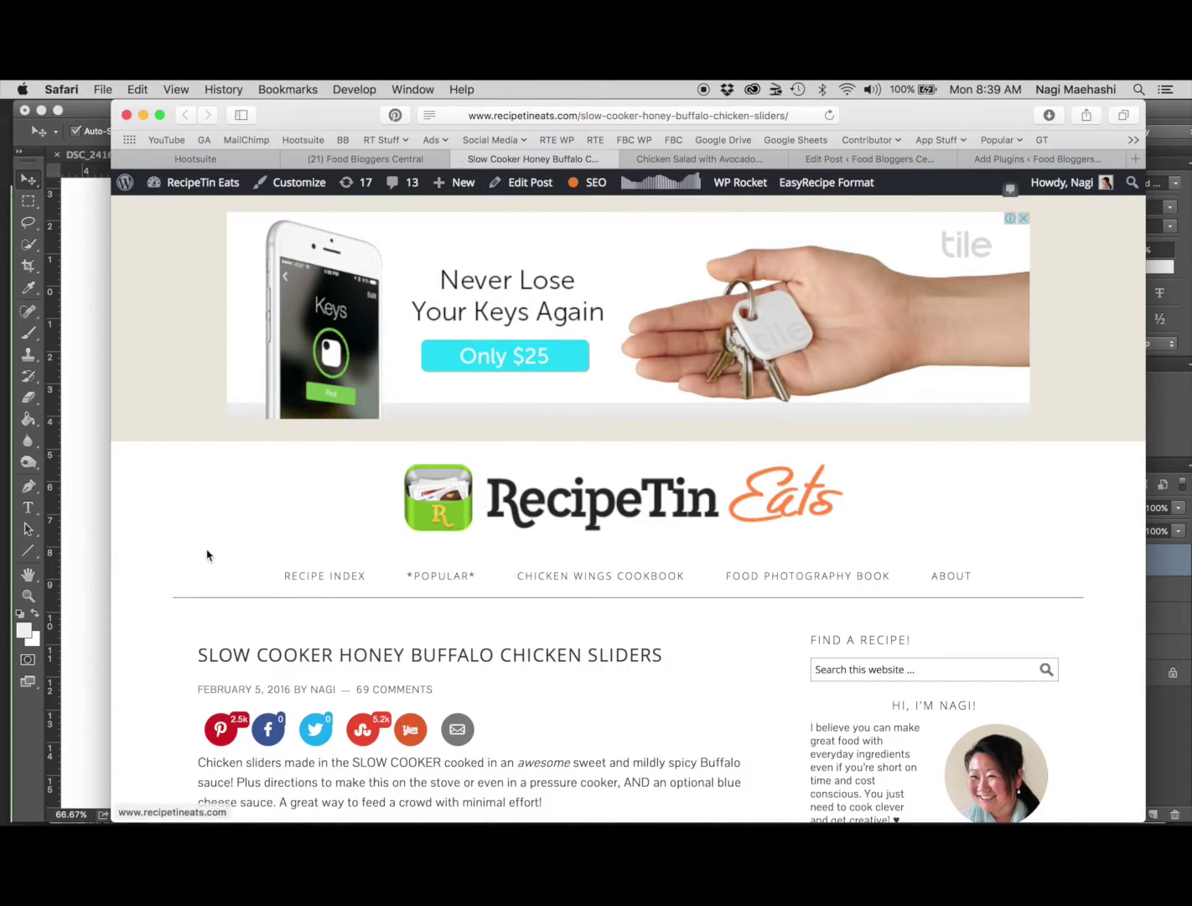
# Scroll to My Top Game Day Picks, open the Cheese & Bacon Potato Skins recipe, then close it
pyautogui.scroll(-3, 165, 591)
pyautogui.scroll(-2, 164, 592)
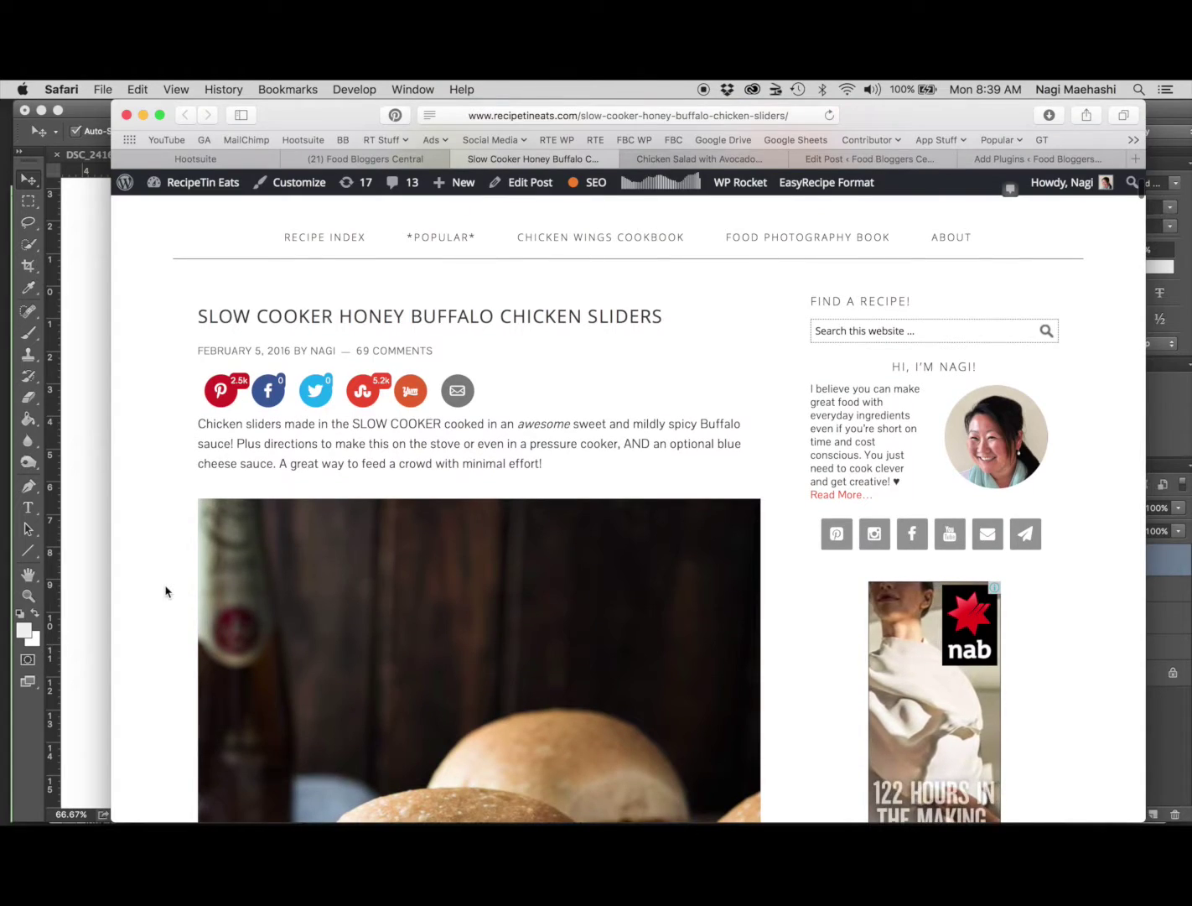
pyautogui.scroll(-10, 165, 592)
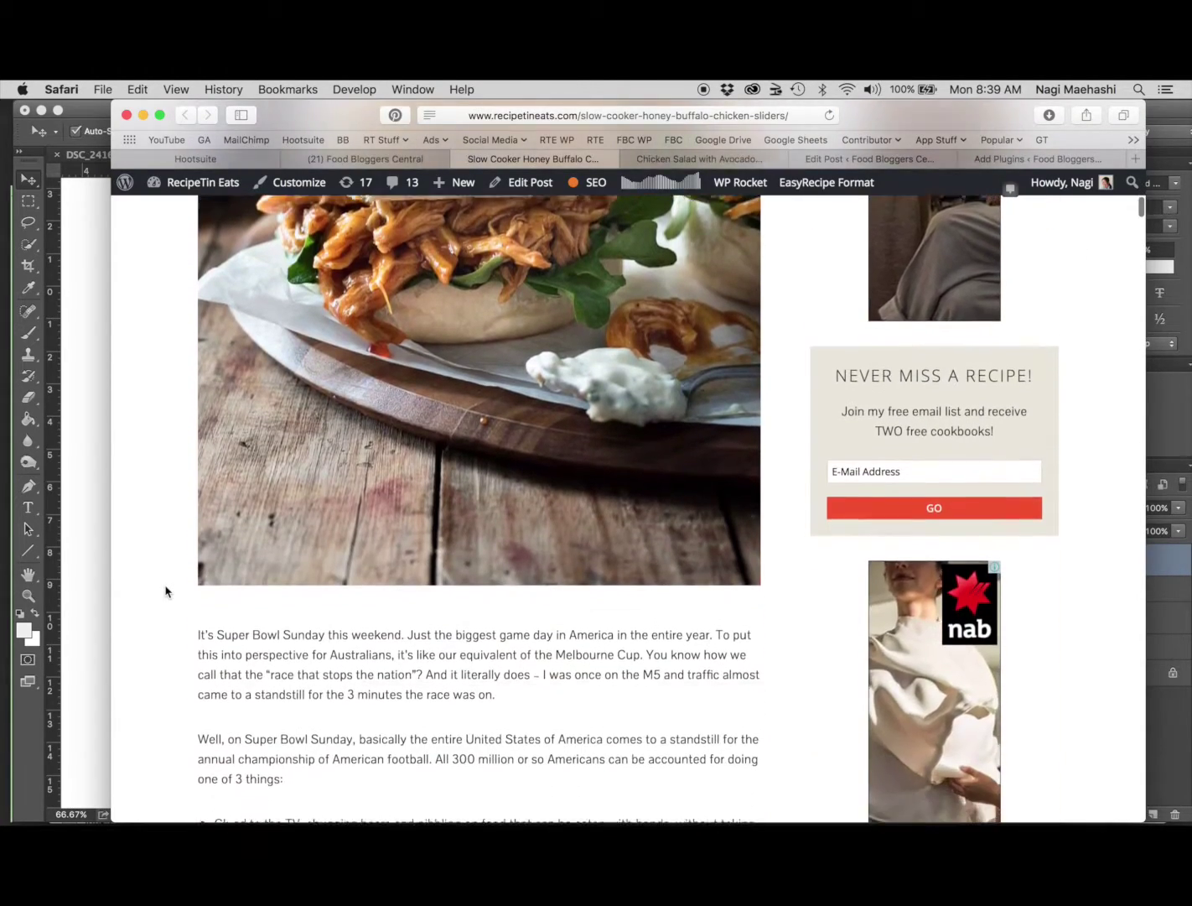
pyautogui.scroll(-10, 150, 530)
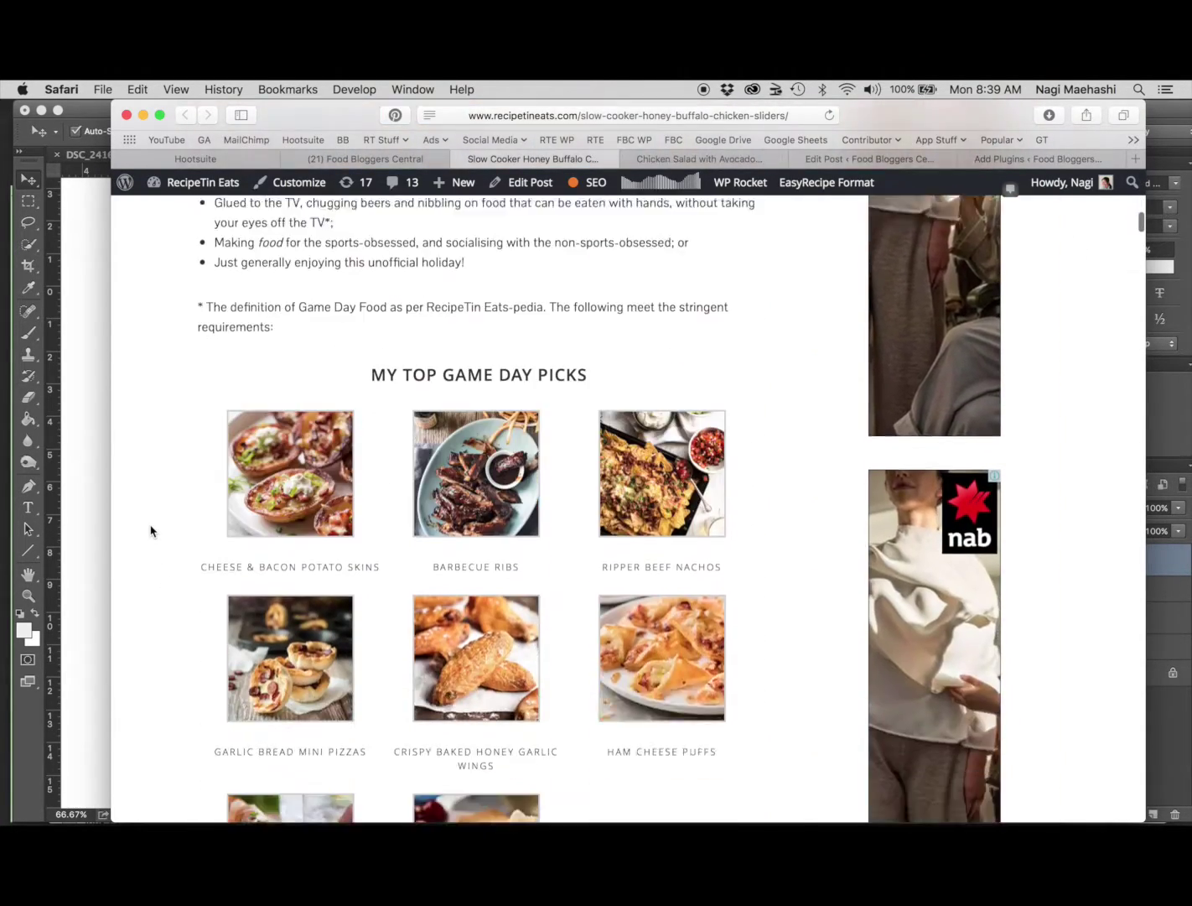
pyautogui.scroll(-1, 151, 530)
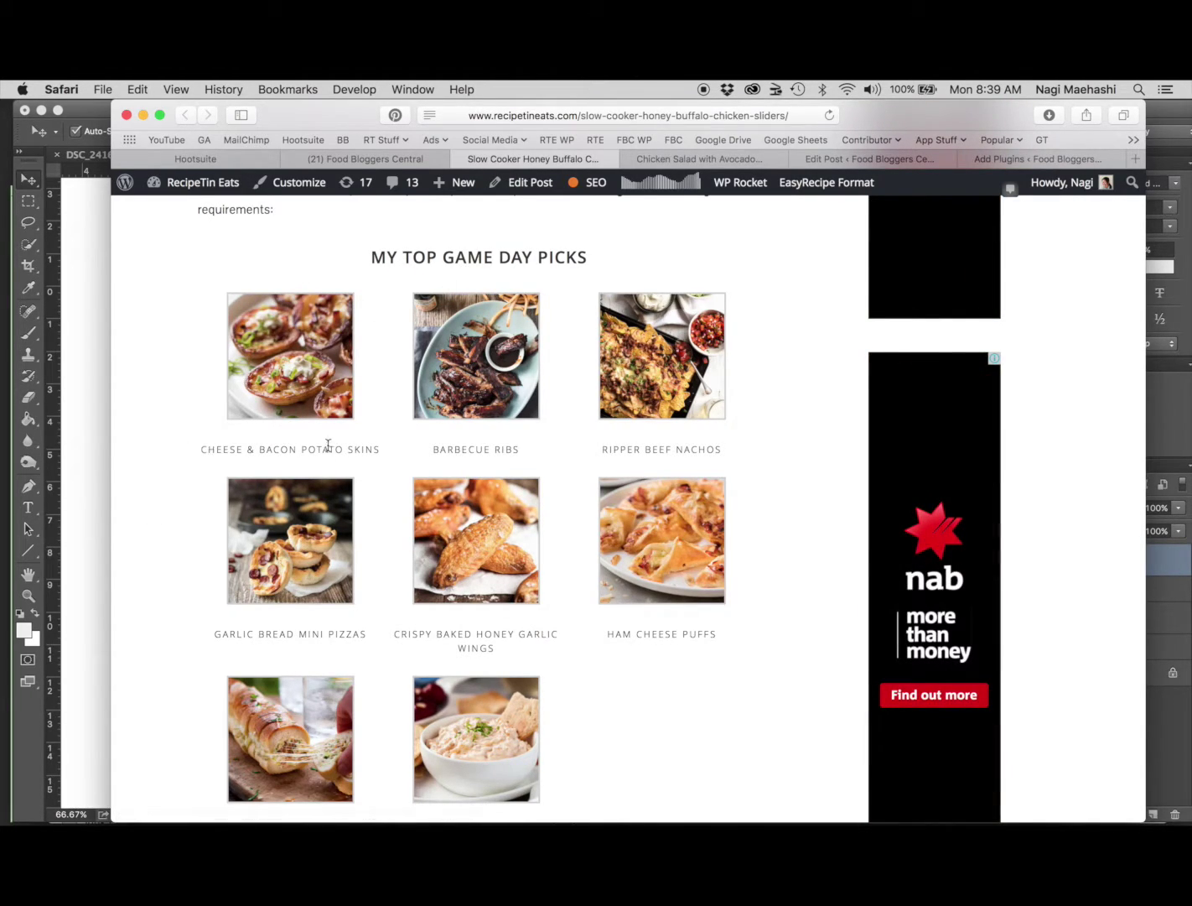
pyautogui.keyDown('super'); pyautogui.click(299, 386); pyautogui.keyUp('super')
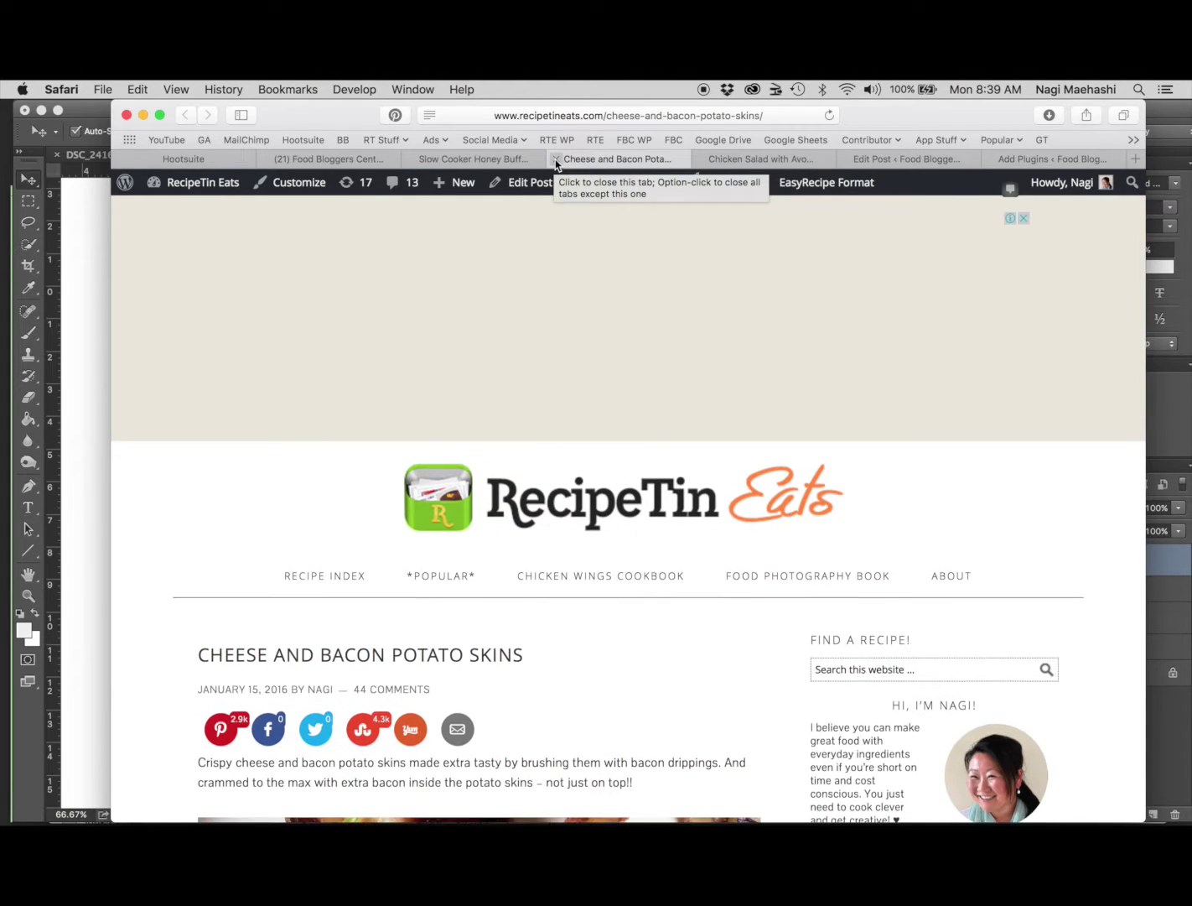
pyautogui.click(554, 161)
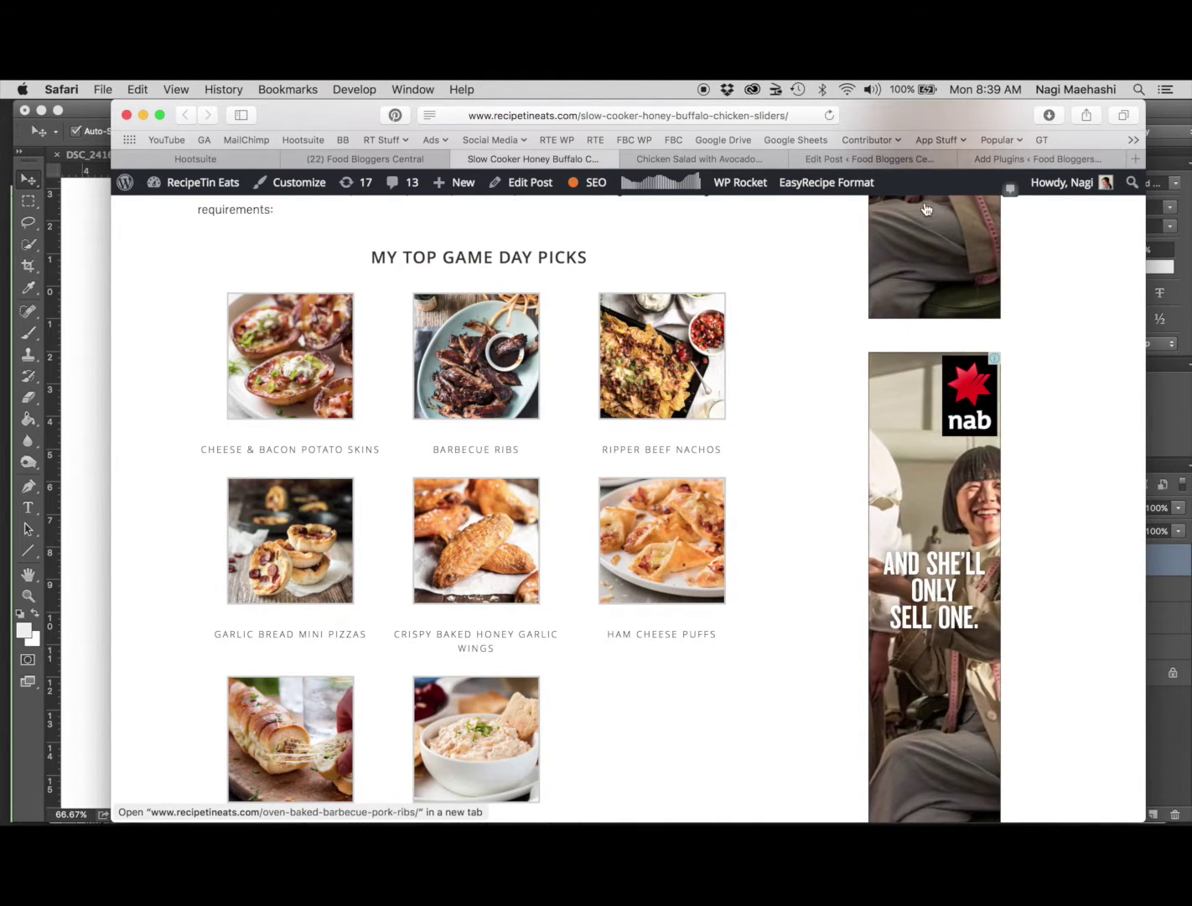
# Confirm WP Gallery Custom Links is installed, then go to the 'How to Create an Image Gallery' draft
pyautogui.click(1020, 160)
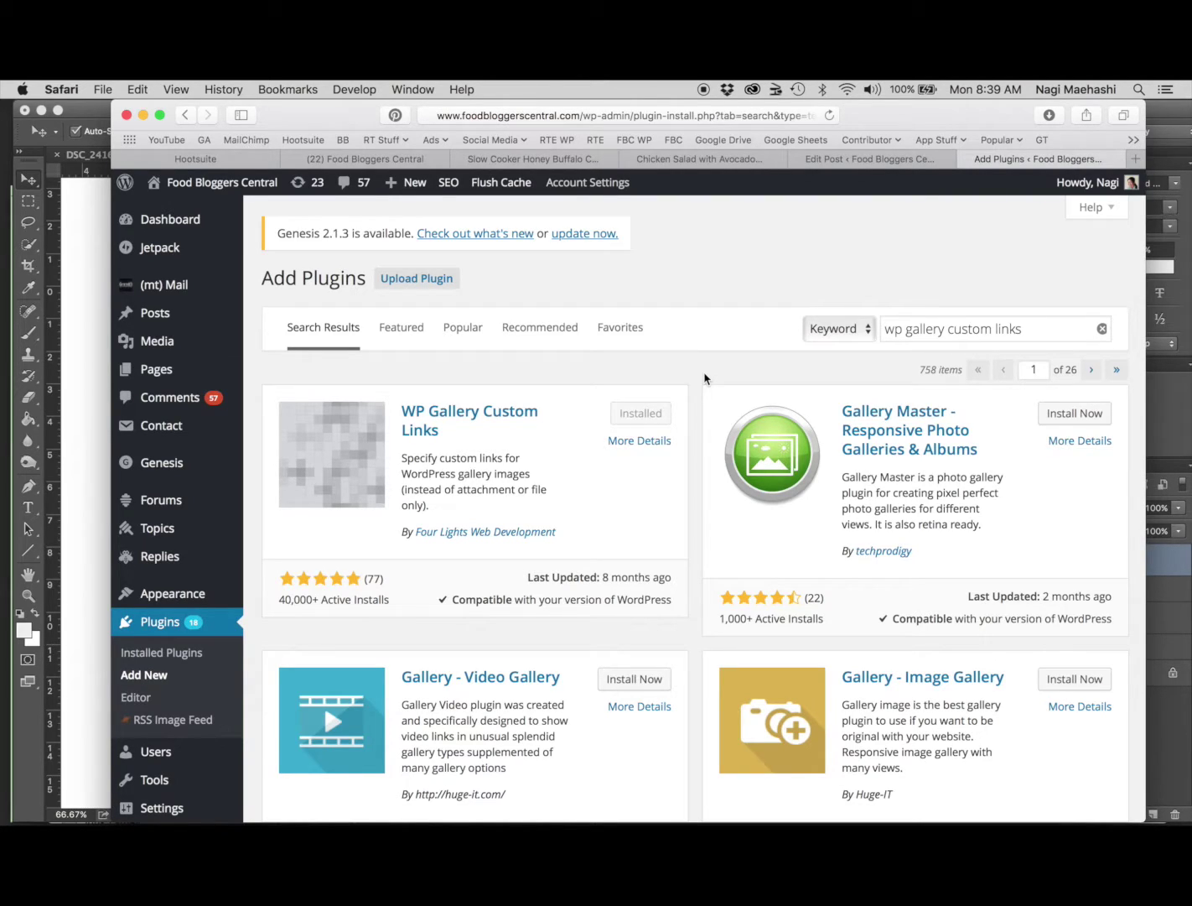
pyautogui.click(869, 162)
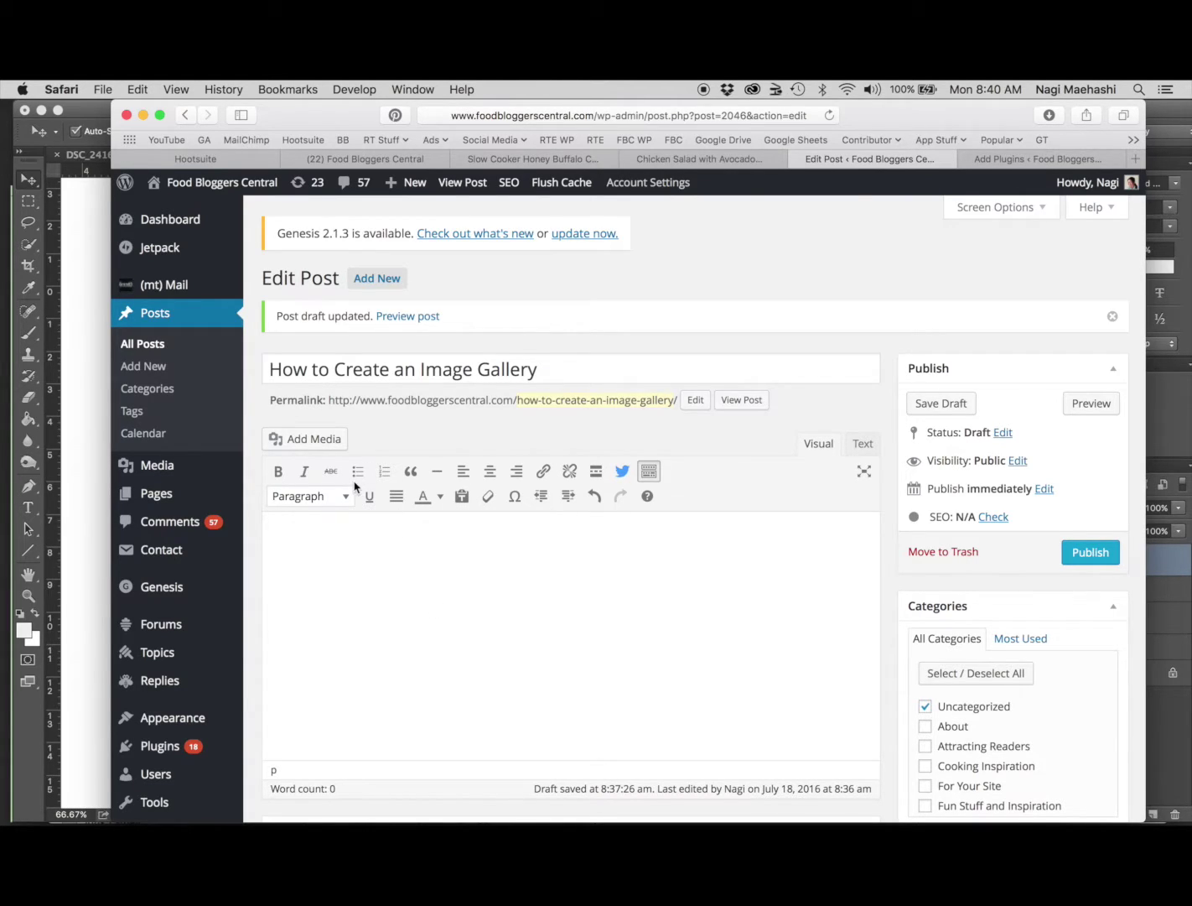
# Start a new media gallery and select the baked eggs, beef stir-fry and fish stew photos
pyautogui.click(311, 440)
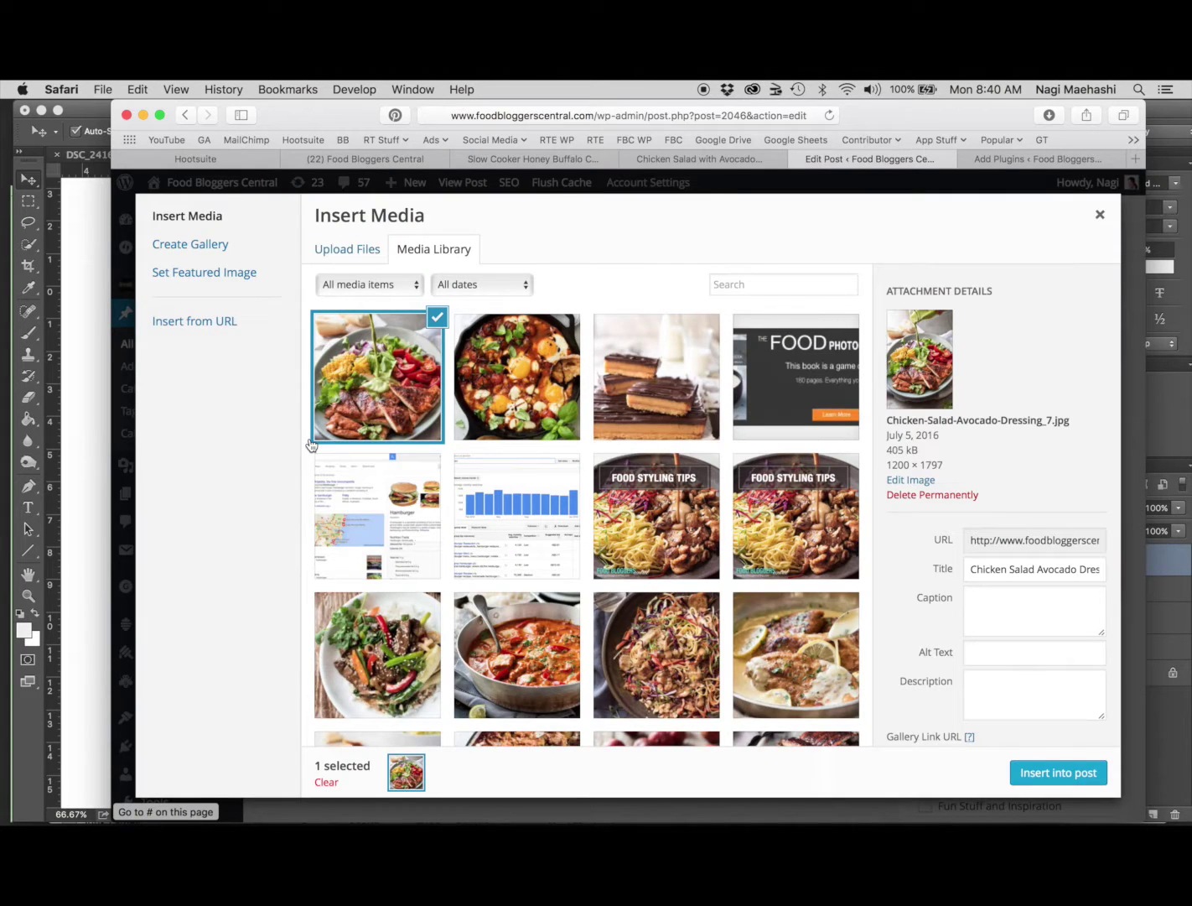
pyautogui.click(226, 248)
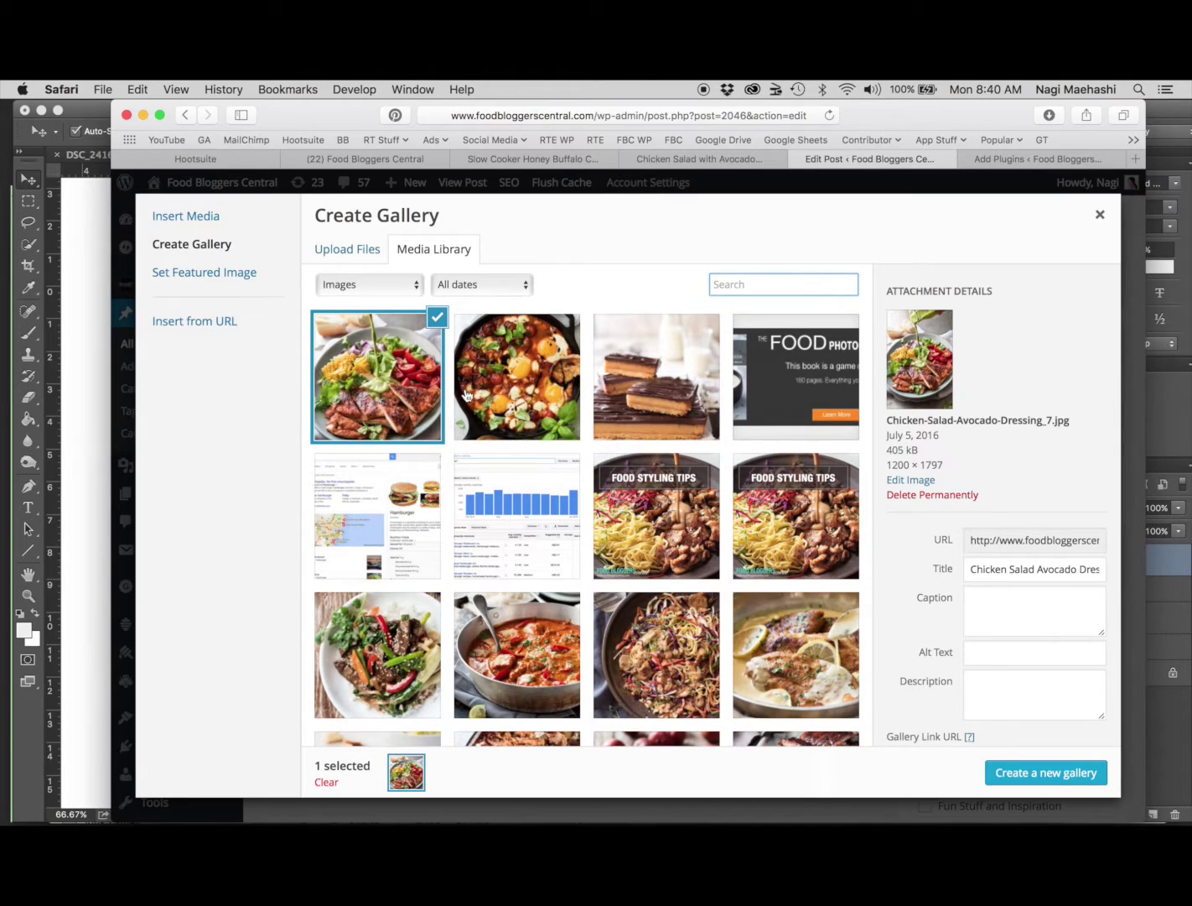
pyautogui.click(522, 386)
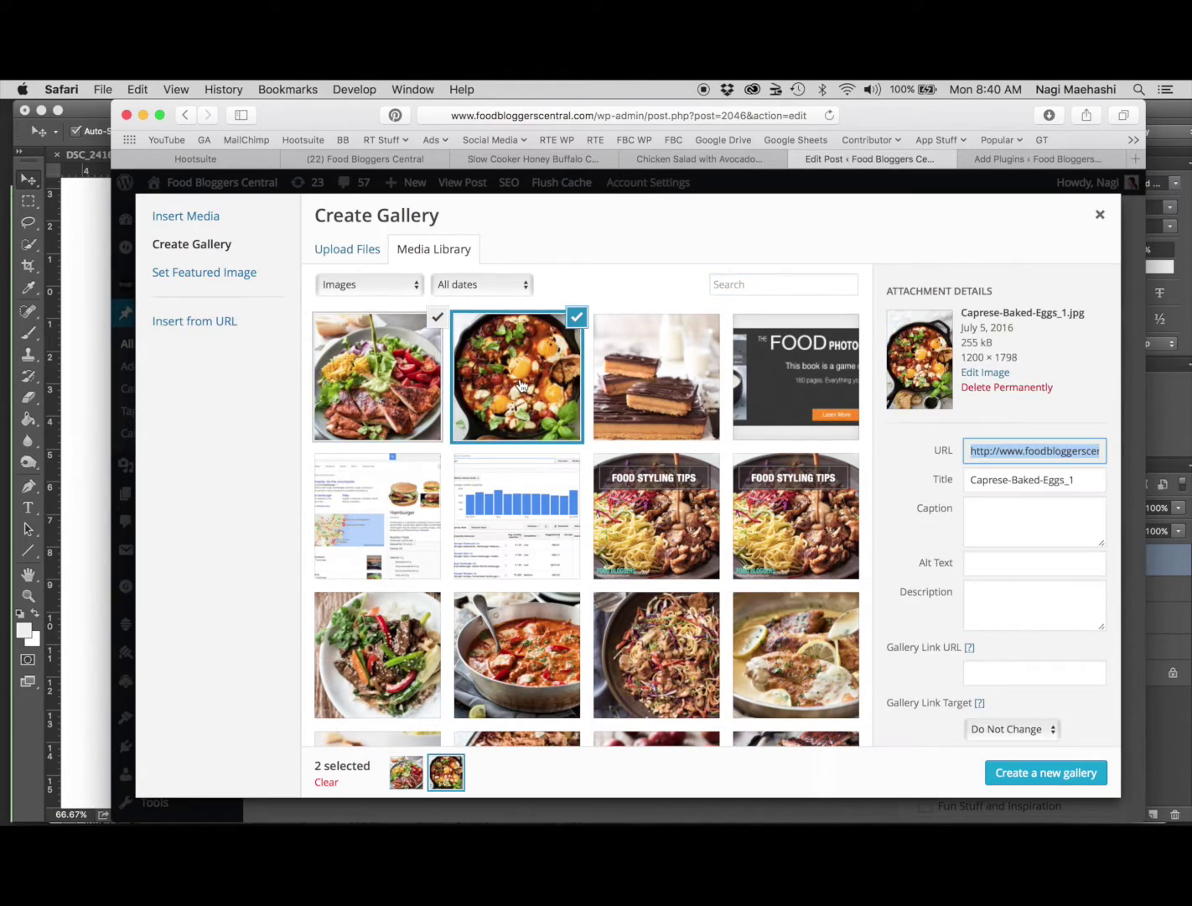
pyautogui.click(362, 670)
pyautogui.click(512, 649)
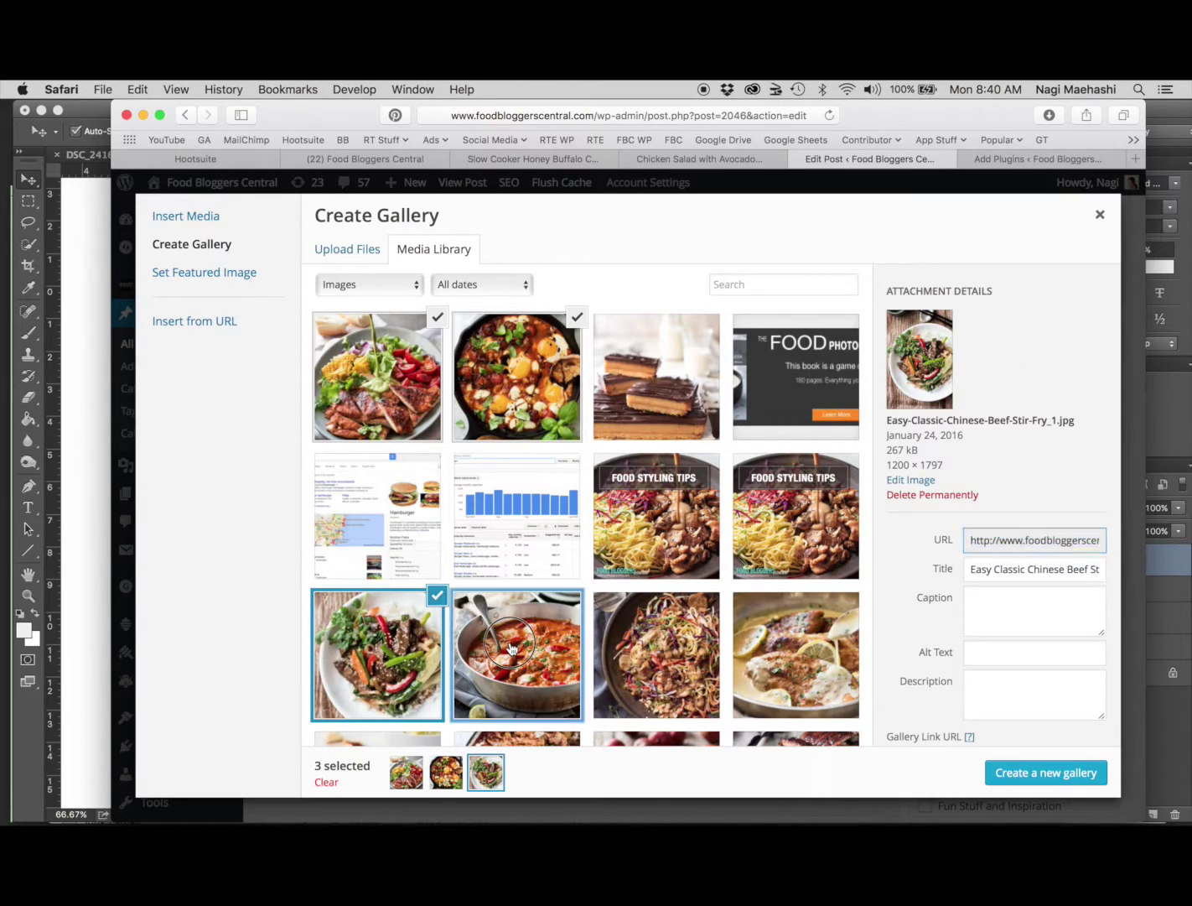
# Search the library for 'chicken' and add the creamy lemon chicken and satay noodle salad photos
pyautogui.click(753, 279)
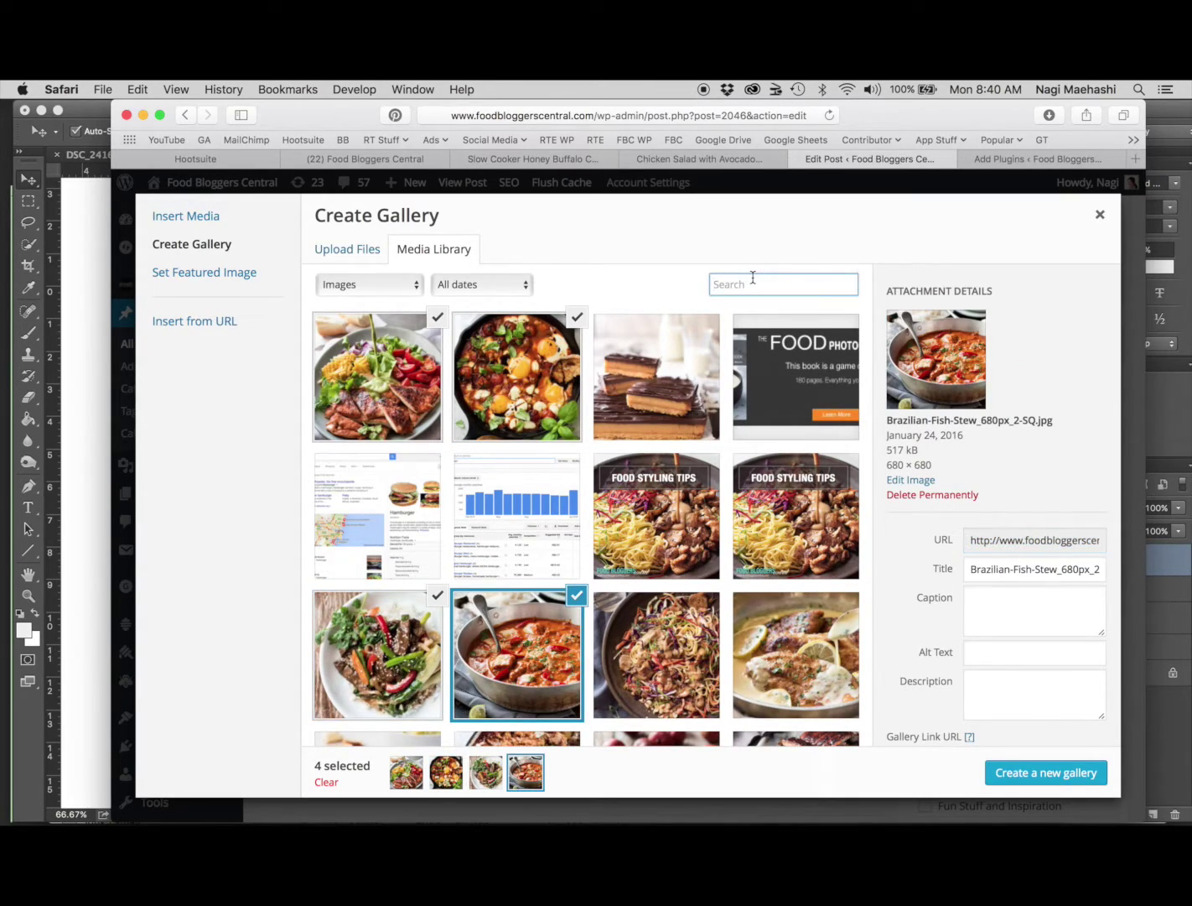
pyautogui.write('chicken')
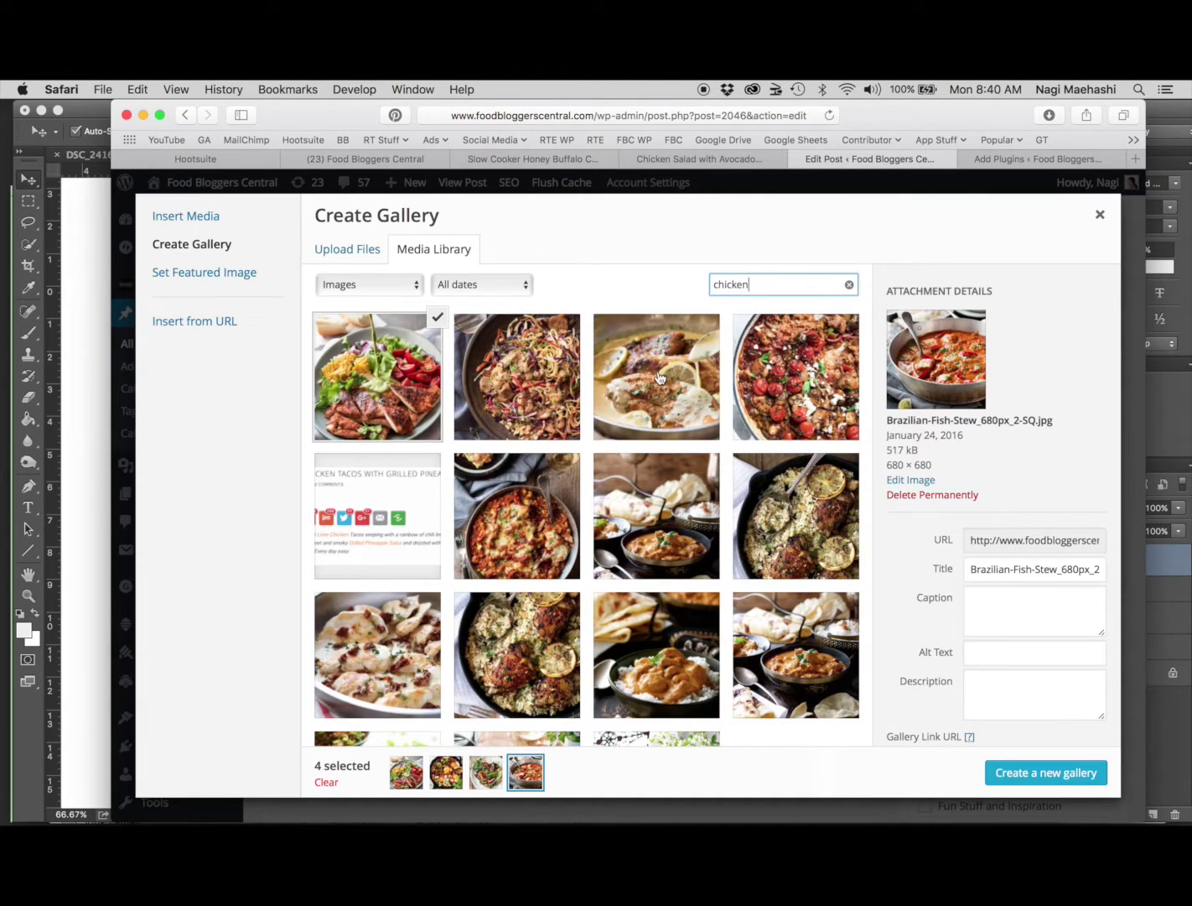
pyautogui.click(659, 379)
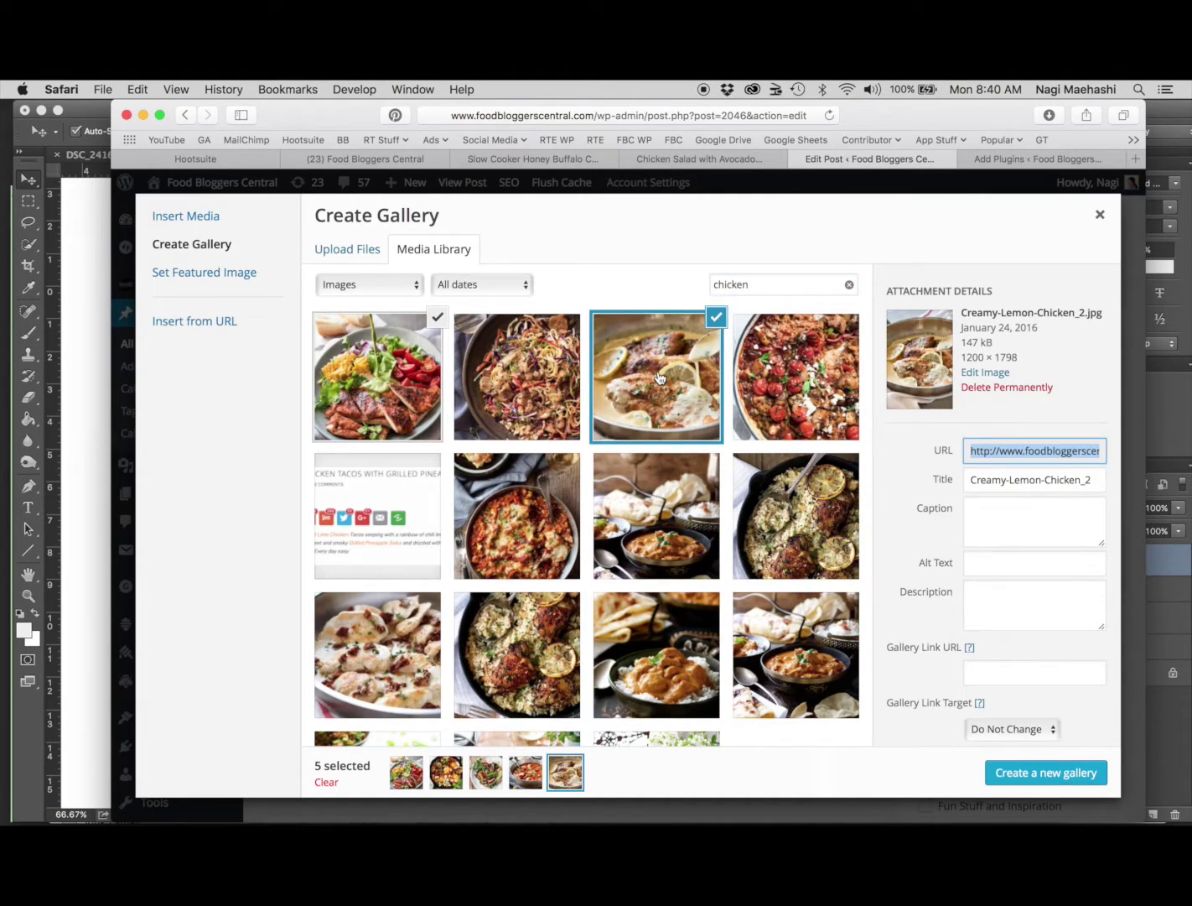
pyautogui.click(537, 367)
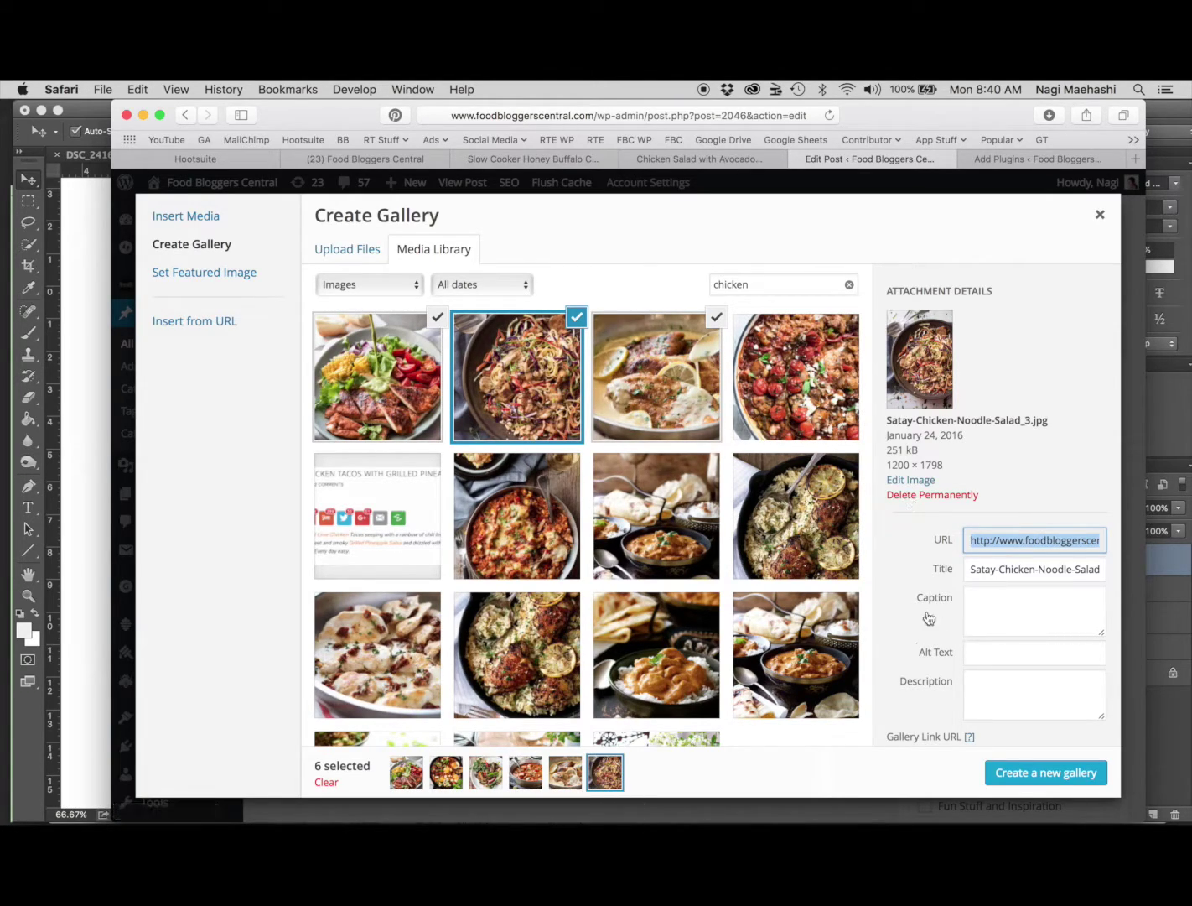
# Create the gallery and caption the chicken salad photo 'Awesome Chicken Salad with Guacamole Dressing'
pyautogui.click(1045, 773)
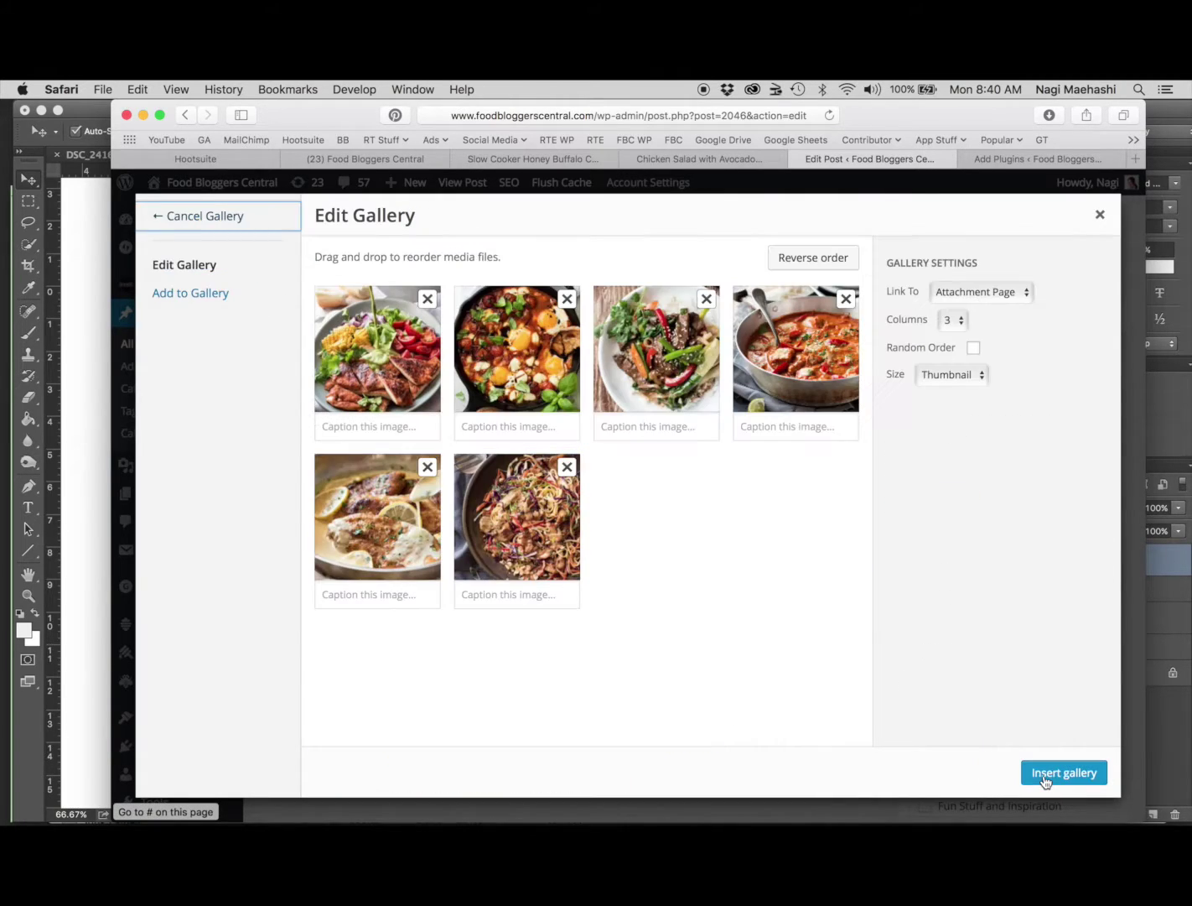
pyautogui.click(354, 376)
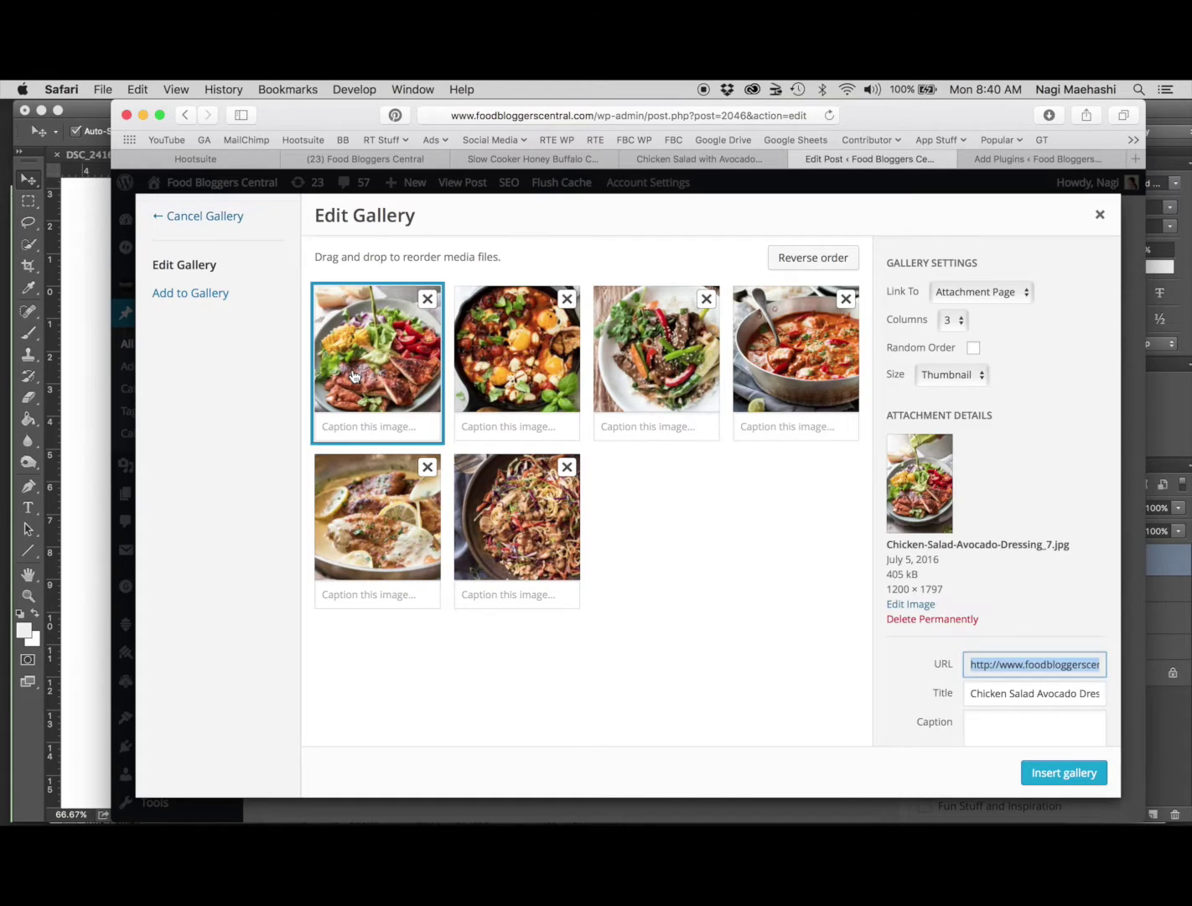
pyautogui.click(387, 424)
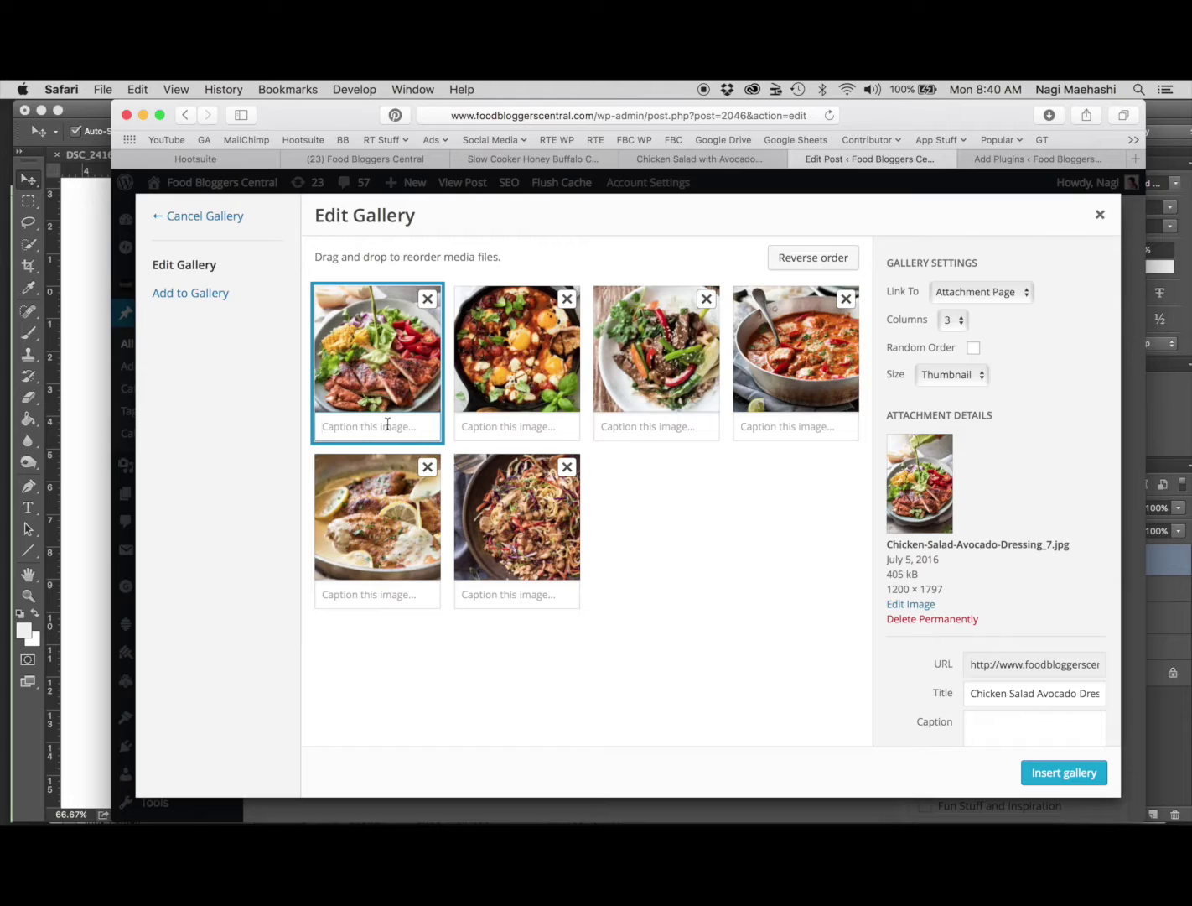
pyautogui.write('Awe')
pyautogui.write('some Chicken Salad with Guacamole')
pyautogui.write(' Dressing')
# Caption the baked eggs, beef stir-fry and fish stew photos, starting 'Ca', 'Chines' and 'Bra'
pyautogui.click(481, 426)
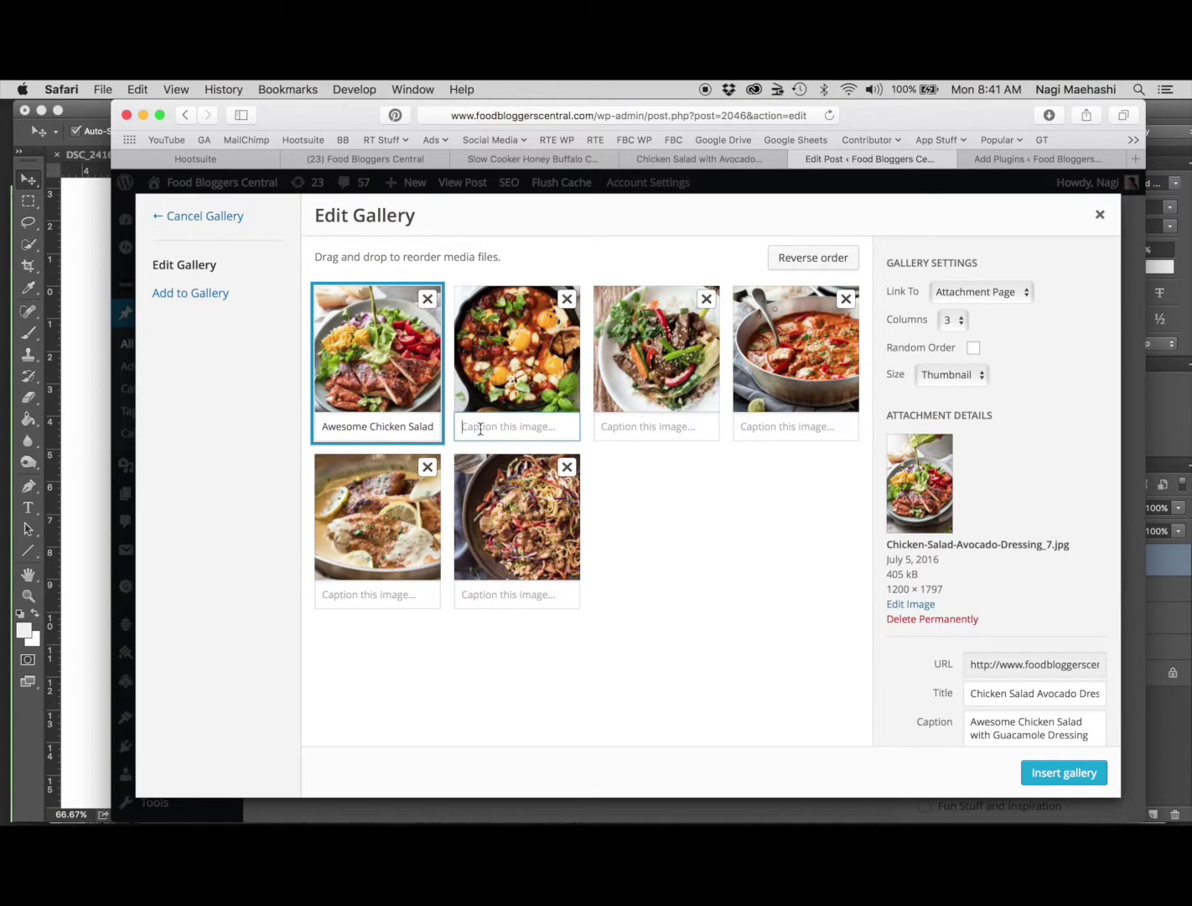
pyautogui.write('Caprese Baked Eggs')
pyautogui.click(620, 432)
pyautogui.write('Chinese Beef Stir Fryd')
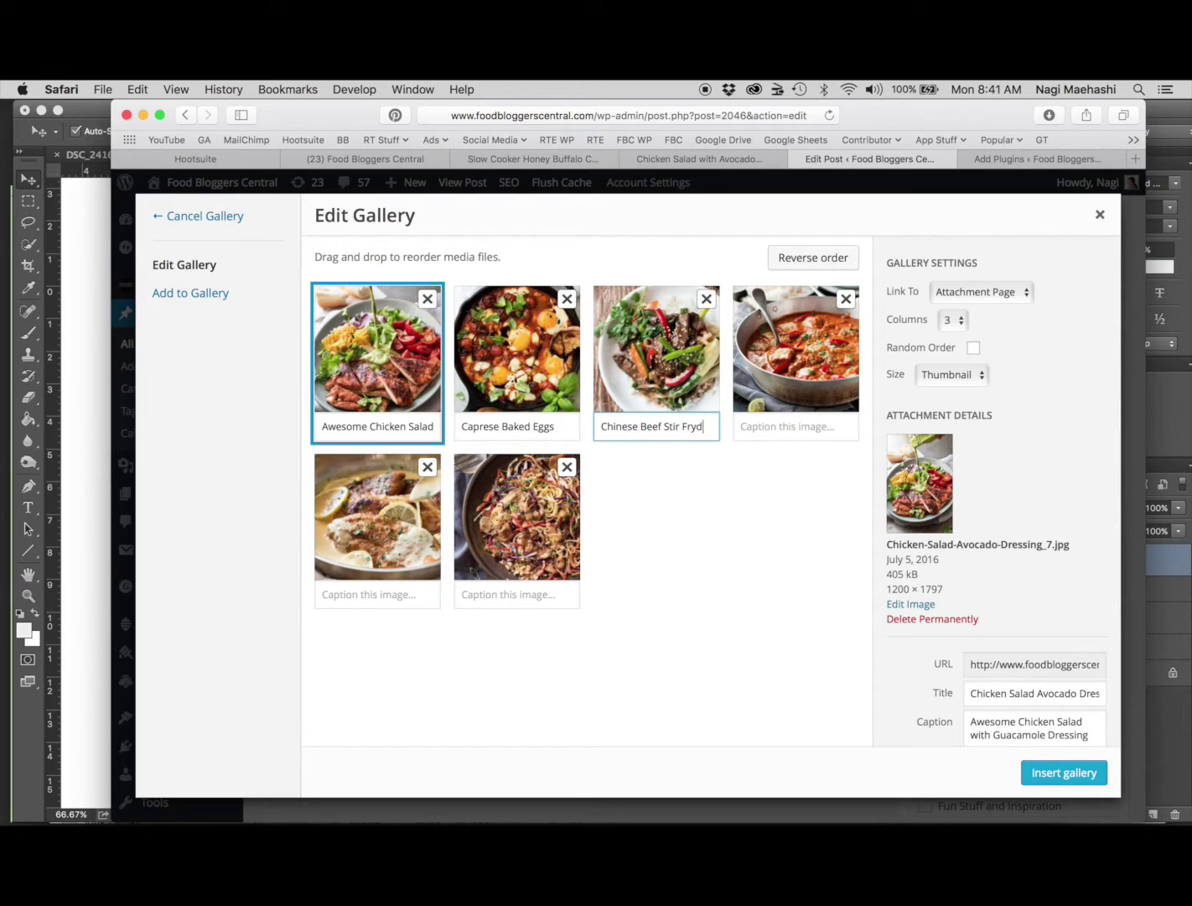
pyautogui.press('Tab')
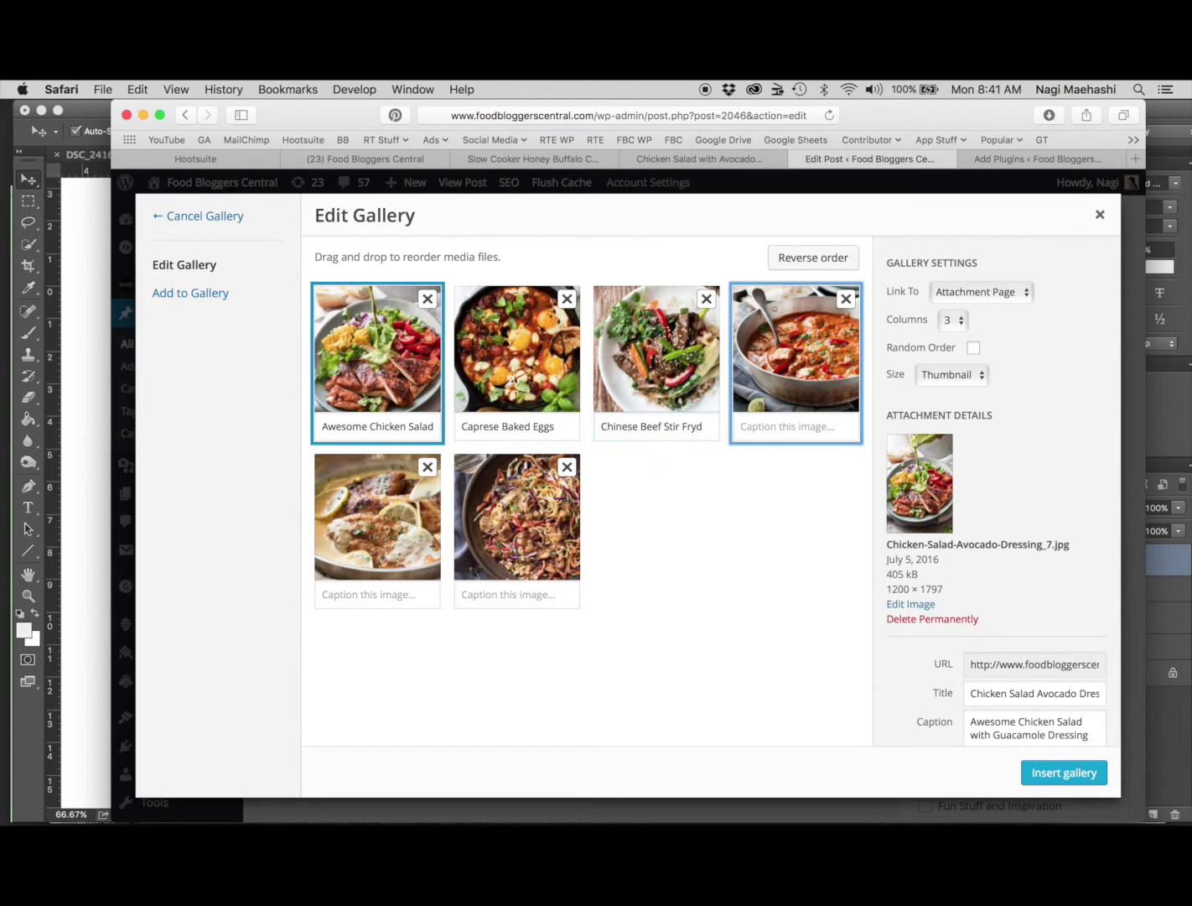
pyautogui.click(768, 424)
pyautogui.write('Brazilian Fish Stew')
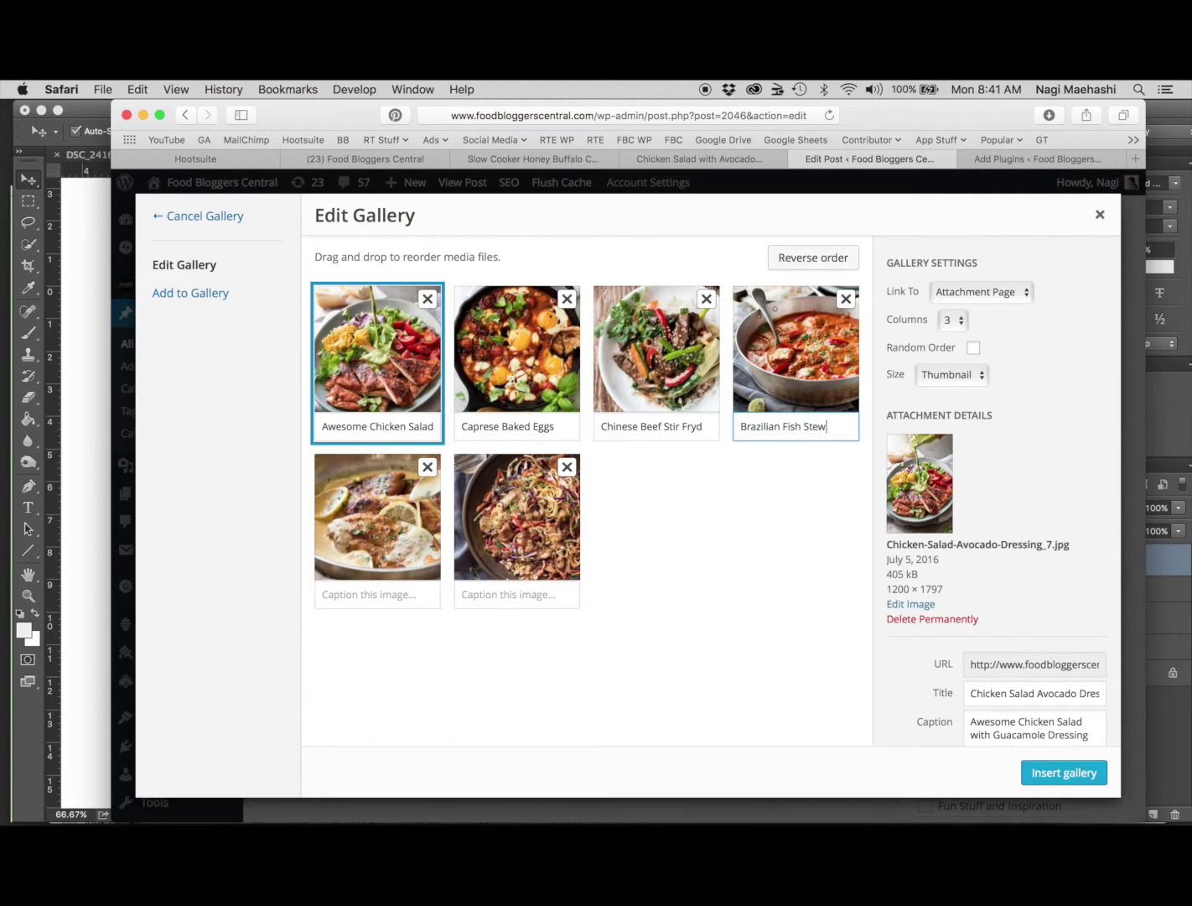
# Enter an e-mail address as the lemon chicken caption, and recaption the fifth and sixth images 'cc' and 'vv'
pyautogui.click(424, 592)
pyautogui.press('Tab')
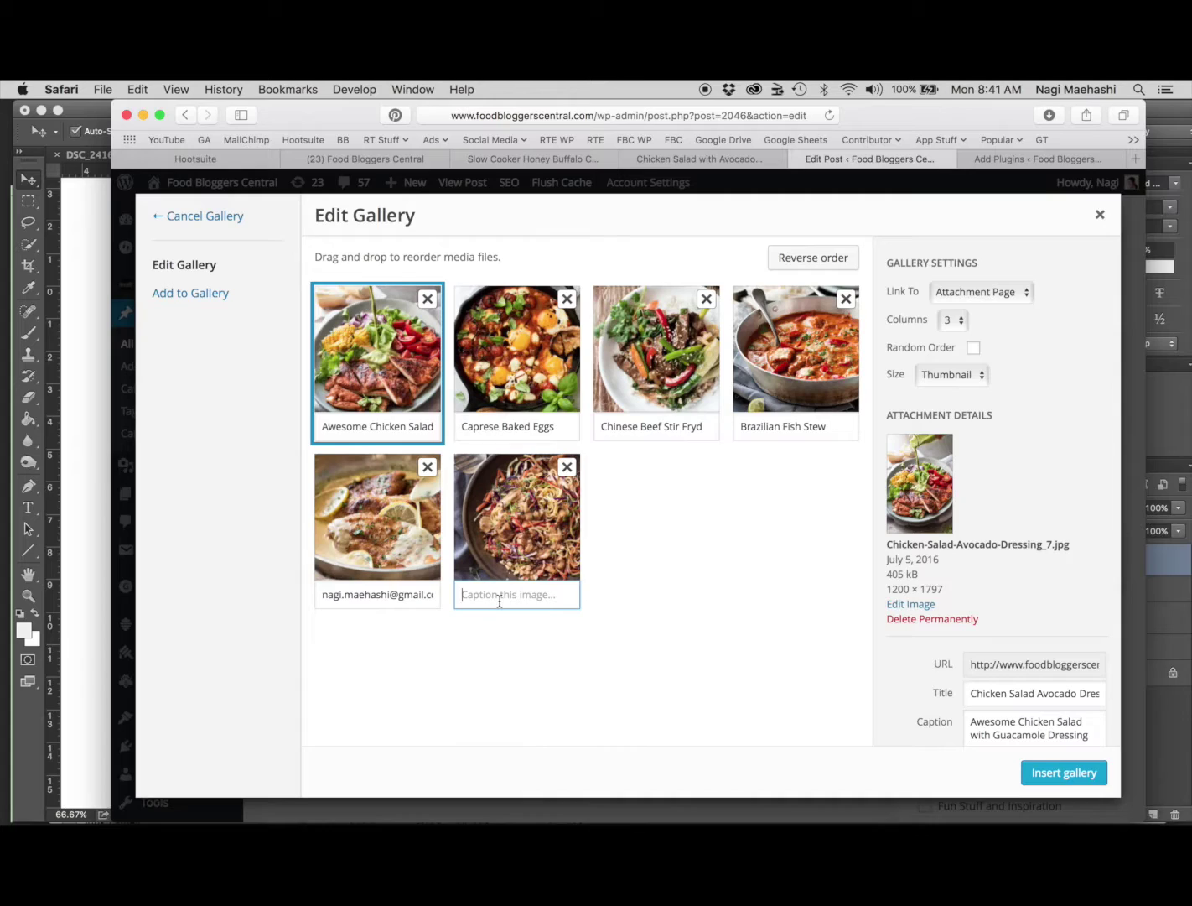
pyautogui.click(409, 594)
pyautogui.press('super+a')
pyautogui.write('cc')
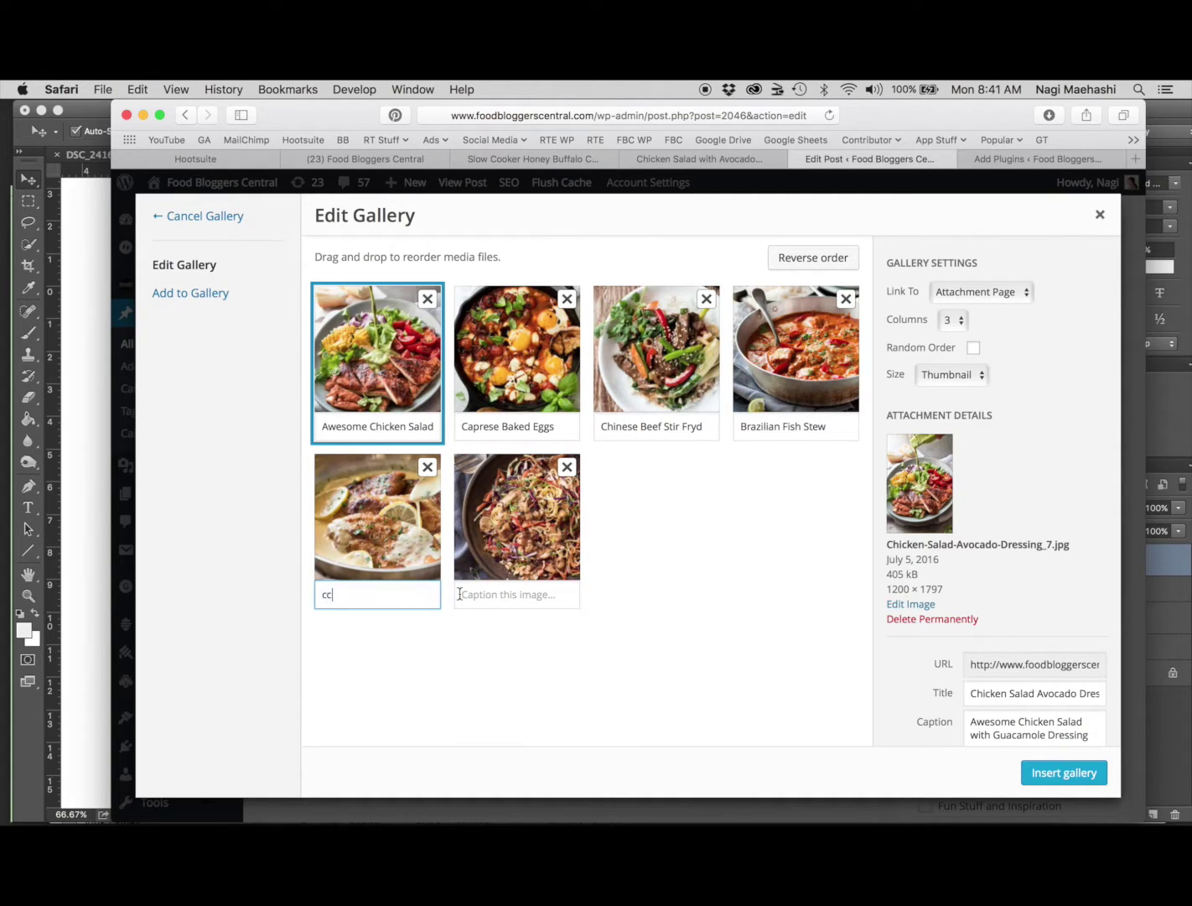
pyautogui.click(498, 595)
pyautogui.write('vv')
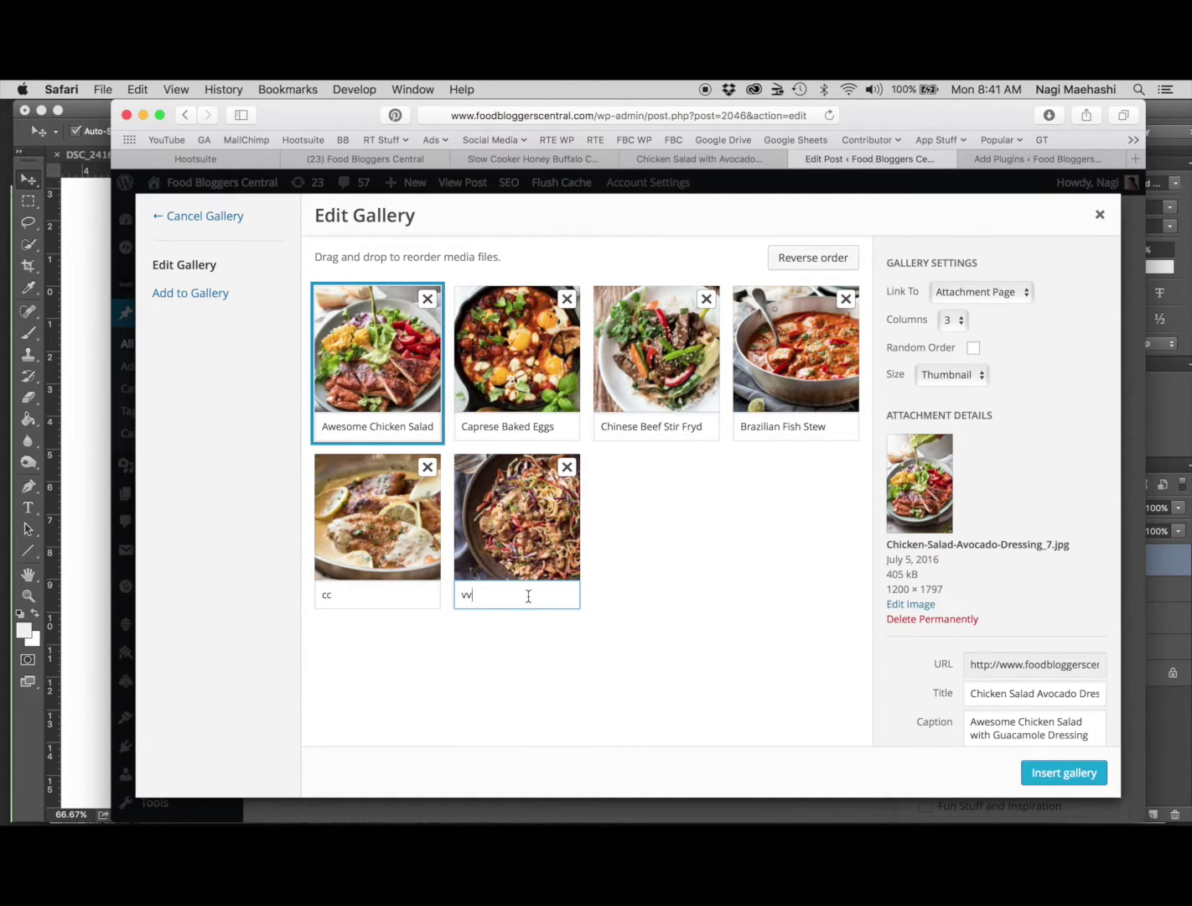
pyautogui.click(395, 368)
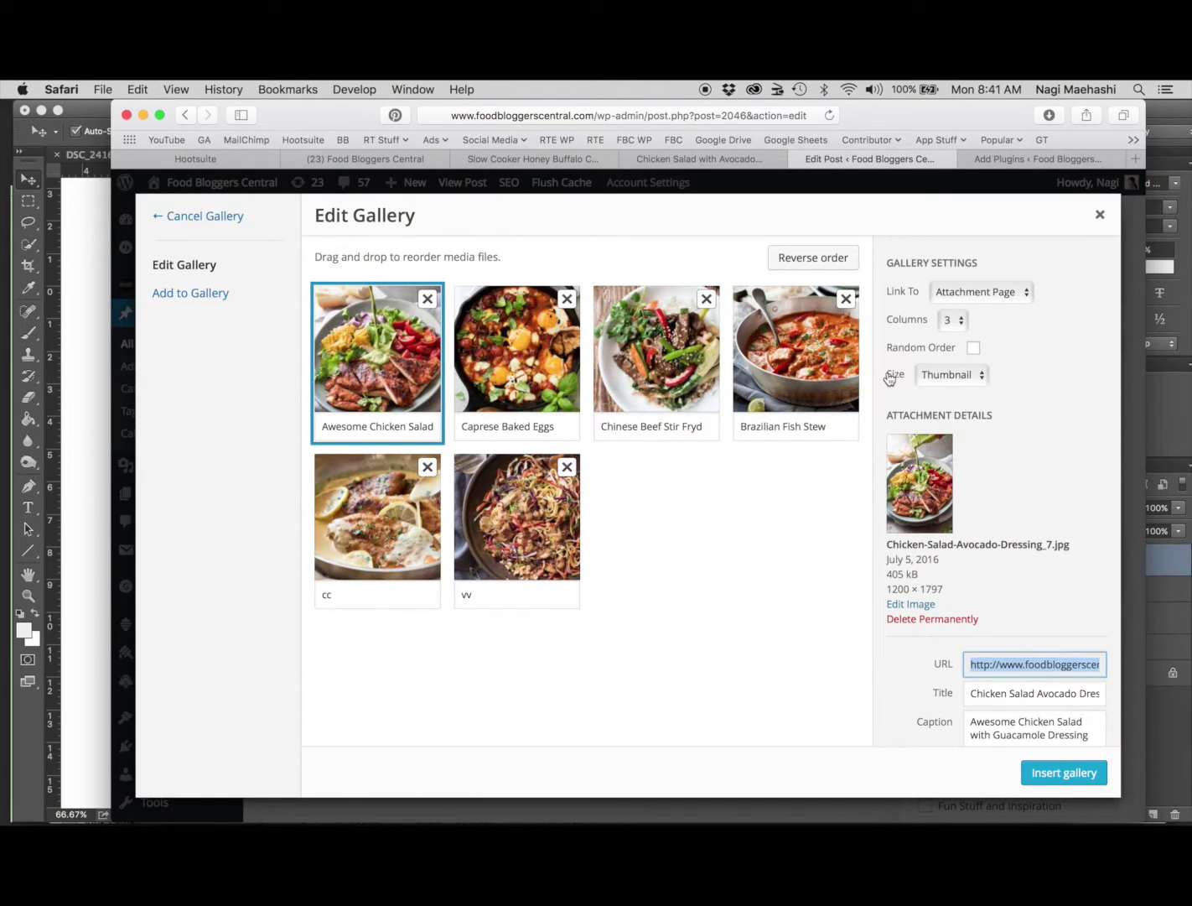
# Paste the chicken salad recipe's RecipeTin Eats URL as the photo's Gallery Link URL and check the link target options
pyautogui.scroll(-5, 887, 377)
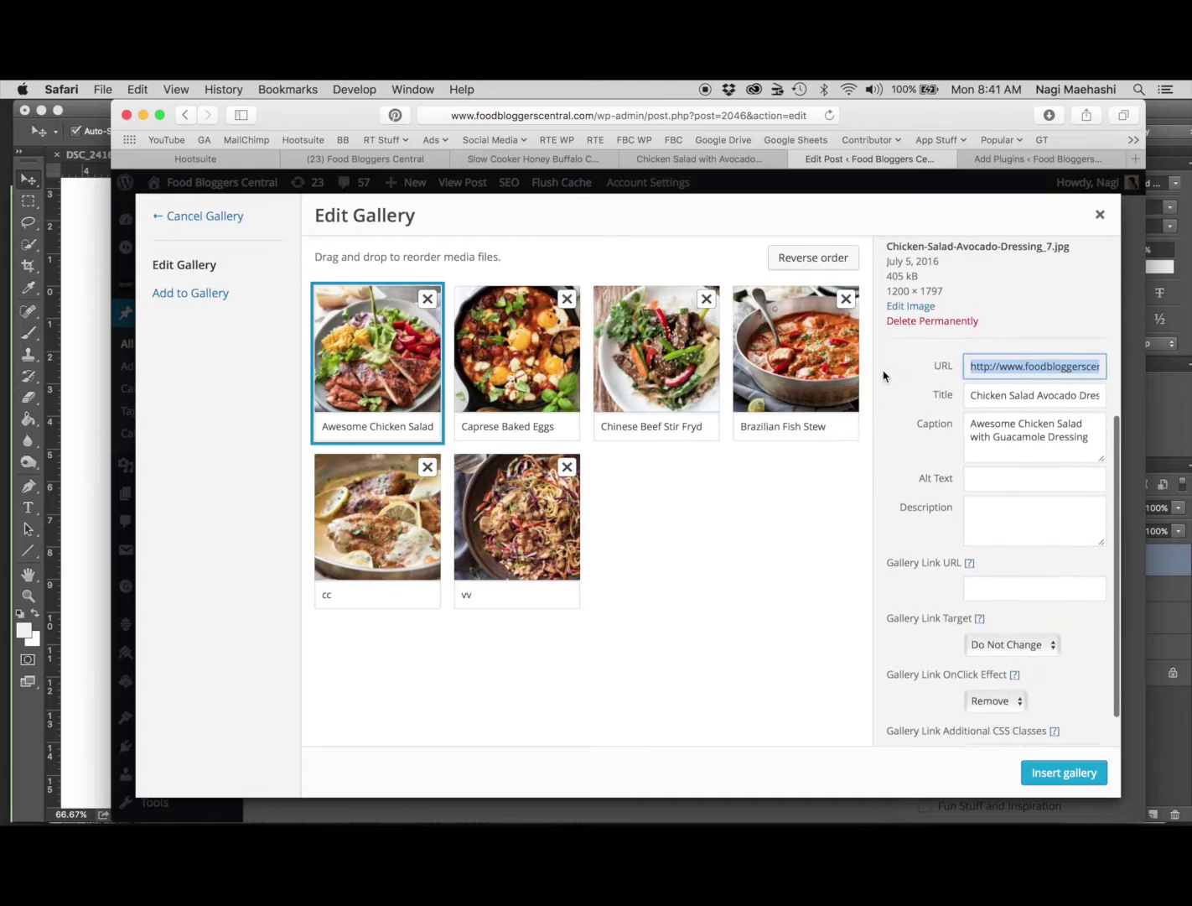
pyautogui.scroll(-2, 918, 456)
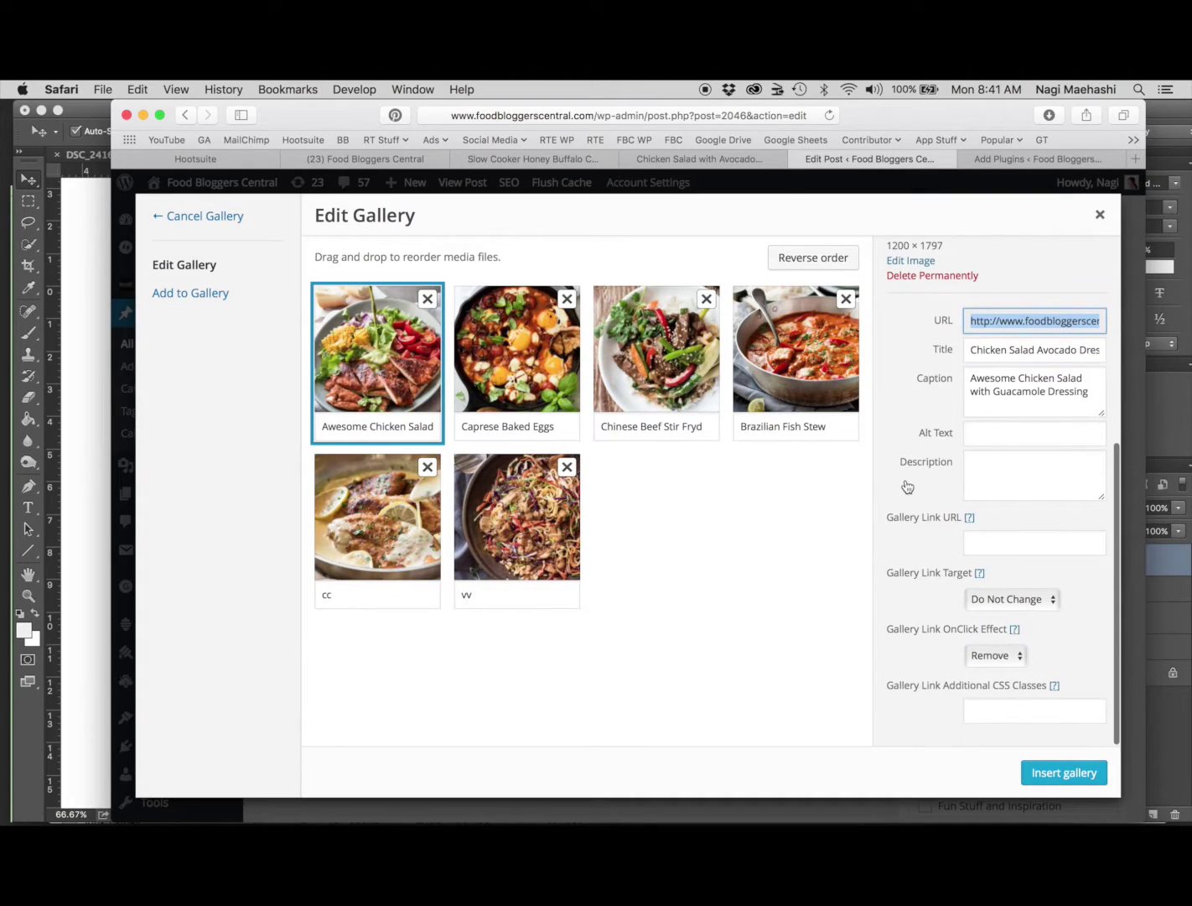
pyautogui.click(995, 545)
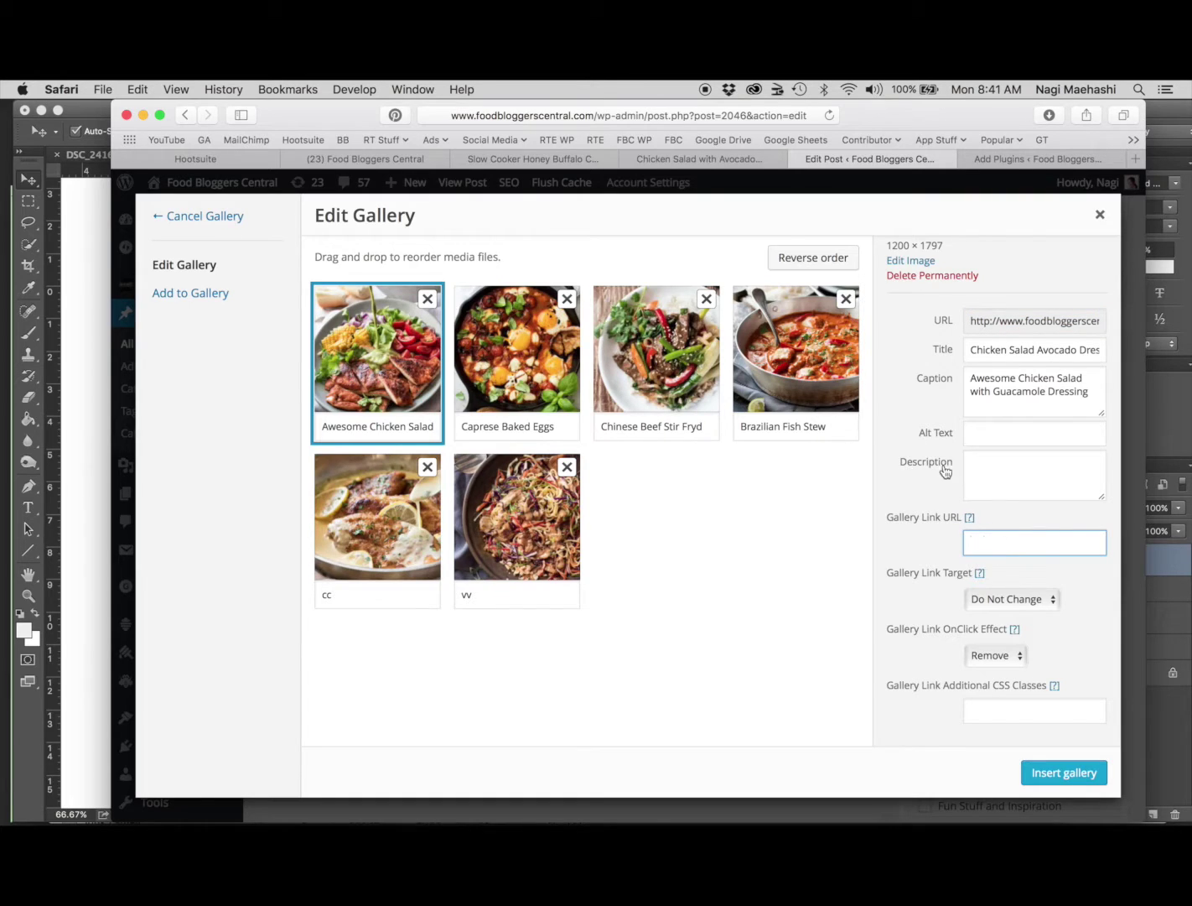
pyautogui.click(692, 159)
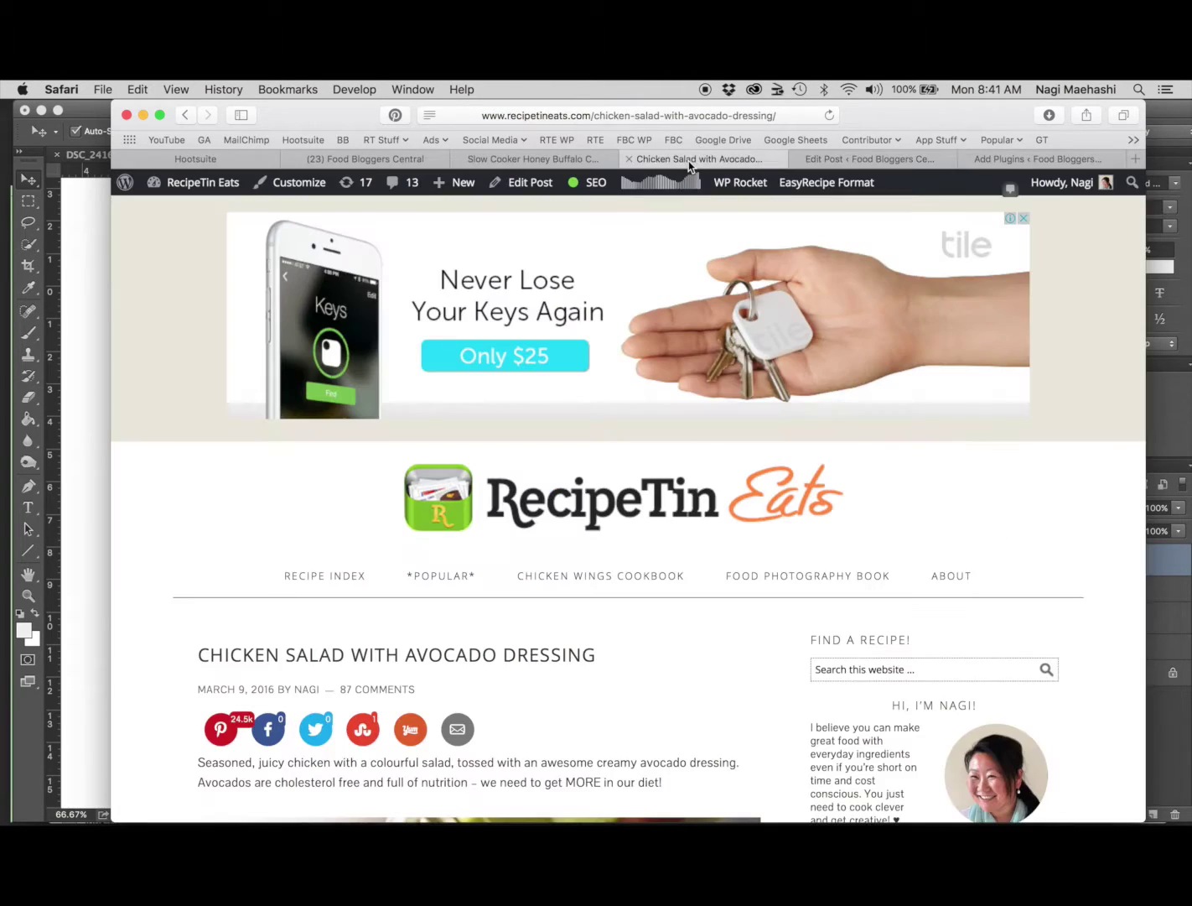
pyautogui.click(635, 118)
pyautogui.press('super+c')
pyautogui.click(870, 159)
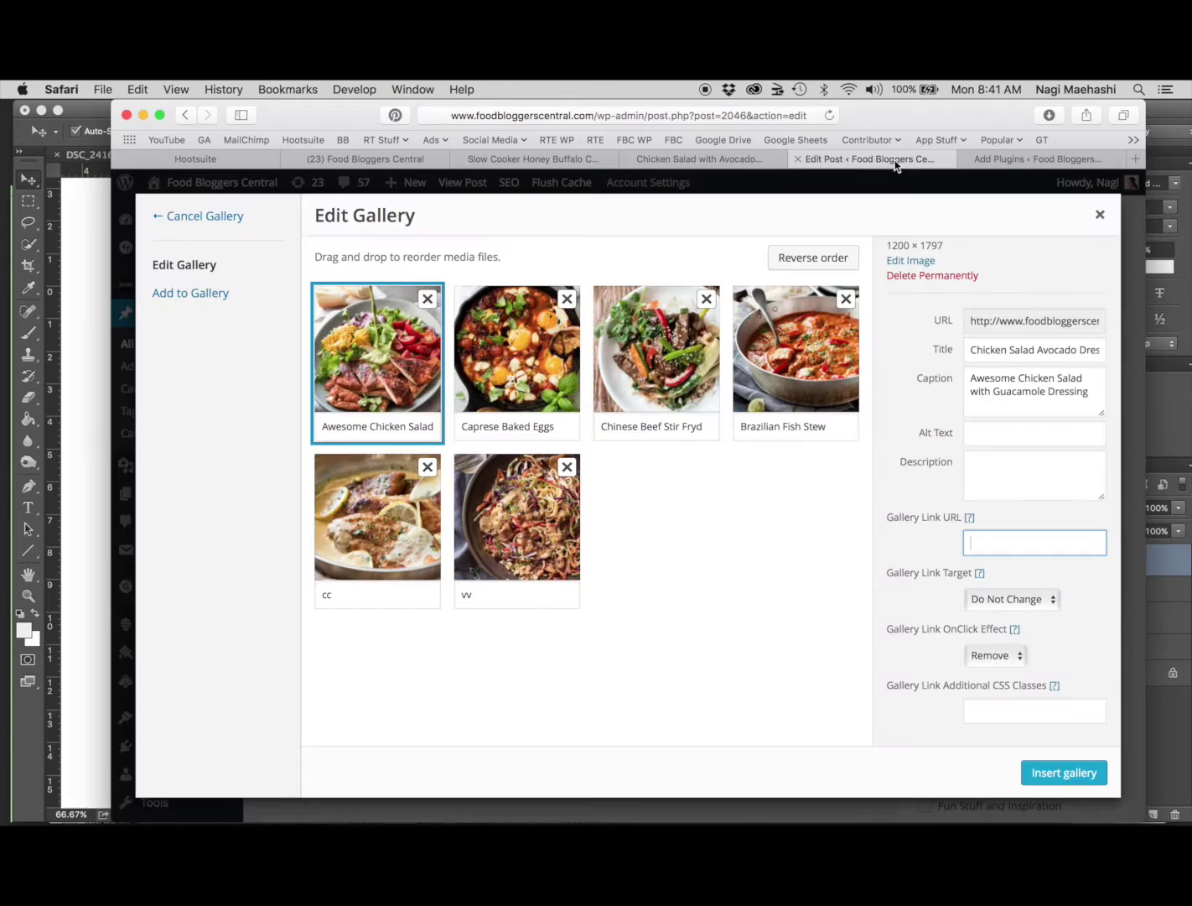
pyautogui.press('super+v')
pyautogui.click(1054, 602)
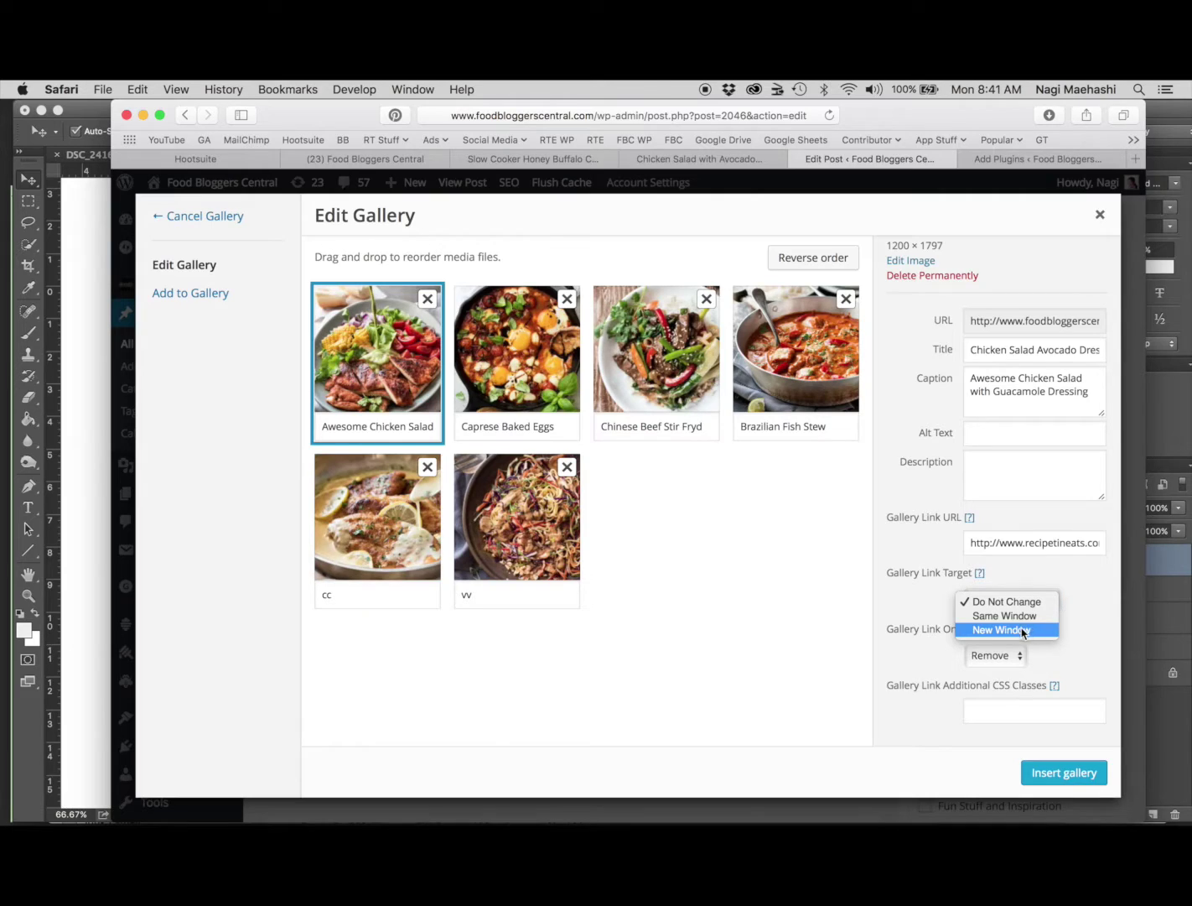
pyautogui.press('Escape')
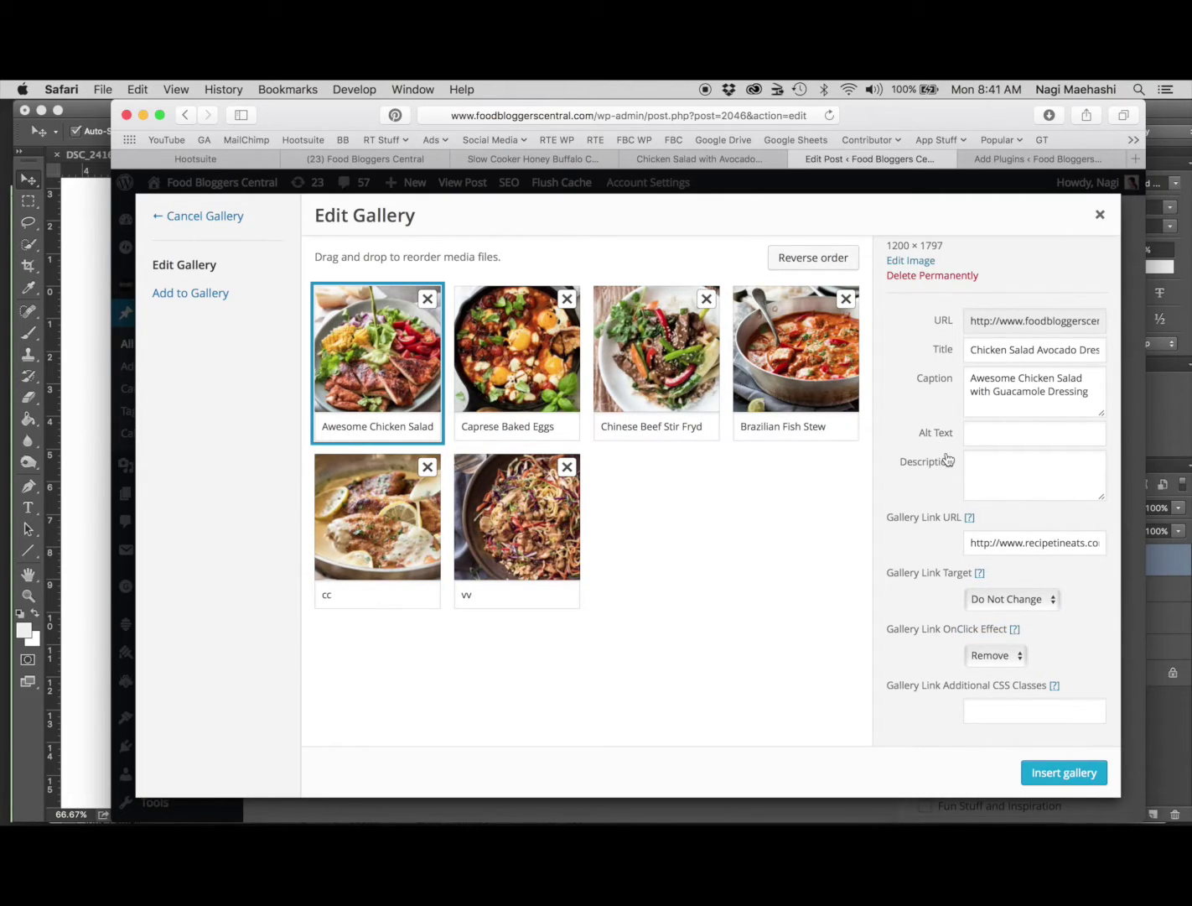
# Insert the gallery into the post and type the heading 'Tasty Midweek Meals to Try!!!' above it
pyautogui.click(1063, 771)
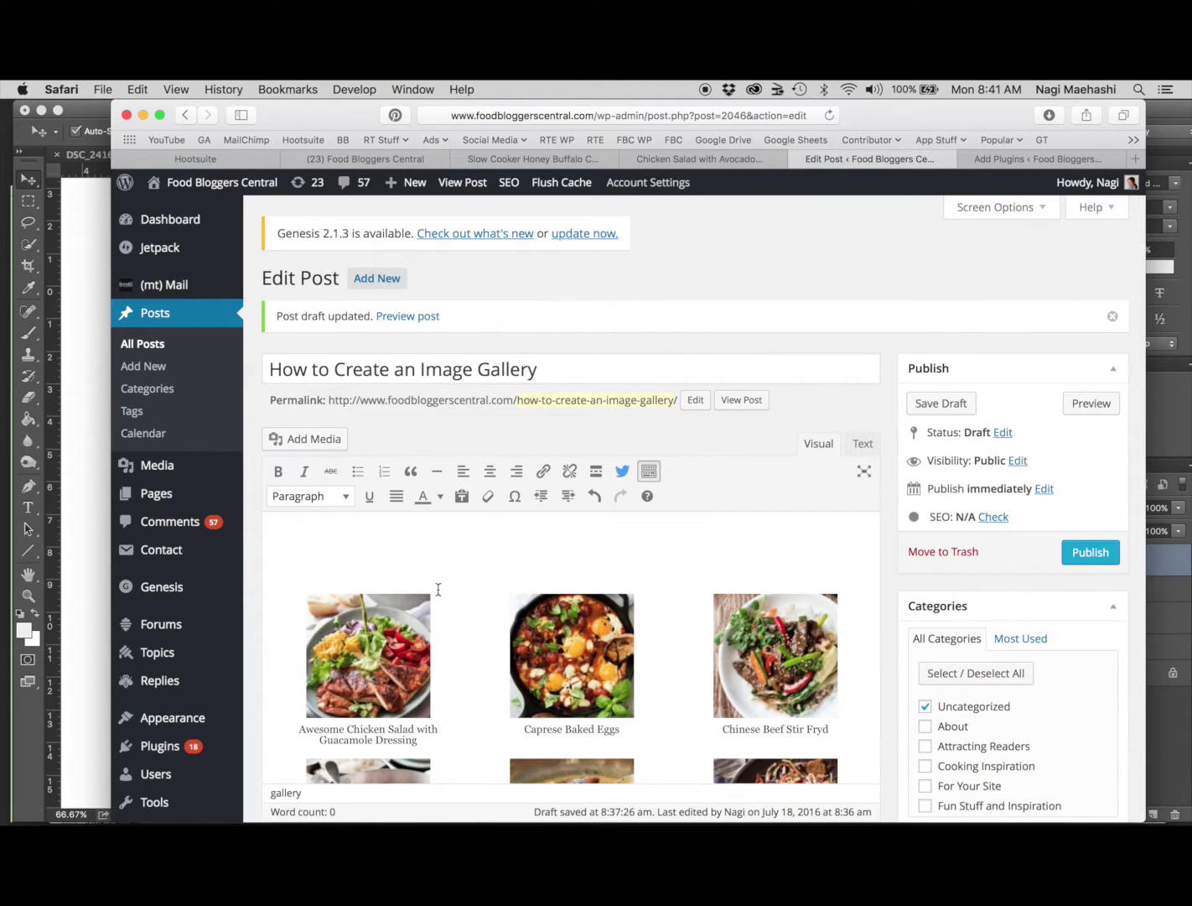
pyautogui.scroll(-5, 437, 589)
pyautogui.scroll(1, 437, 589)
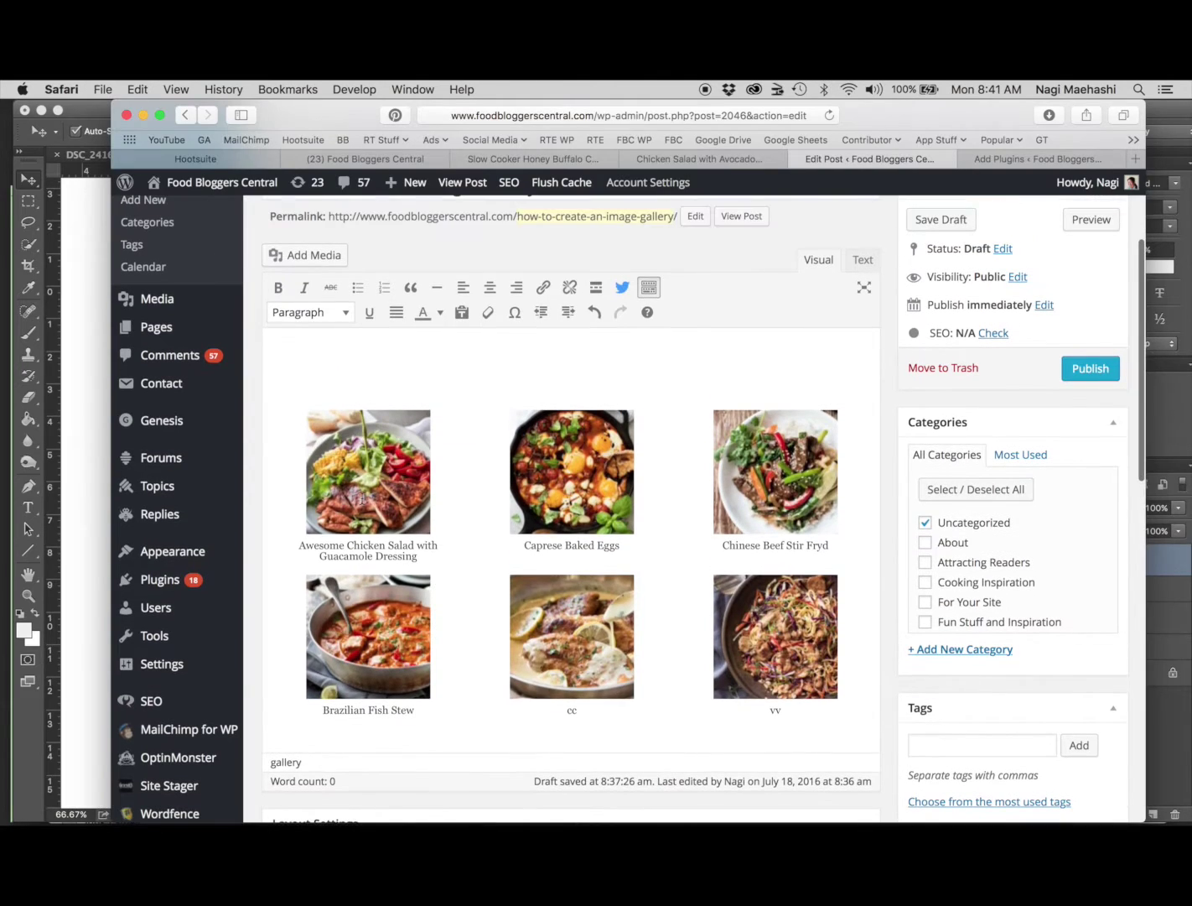
pyautogui.click(401, 368)
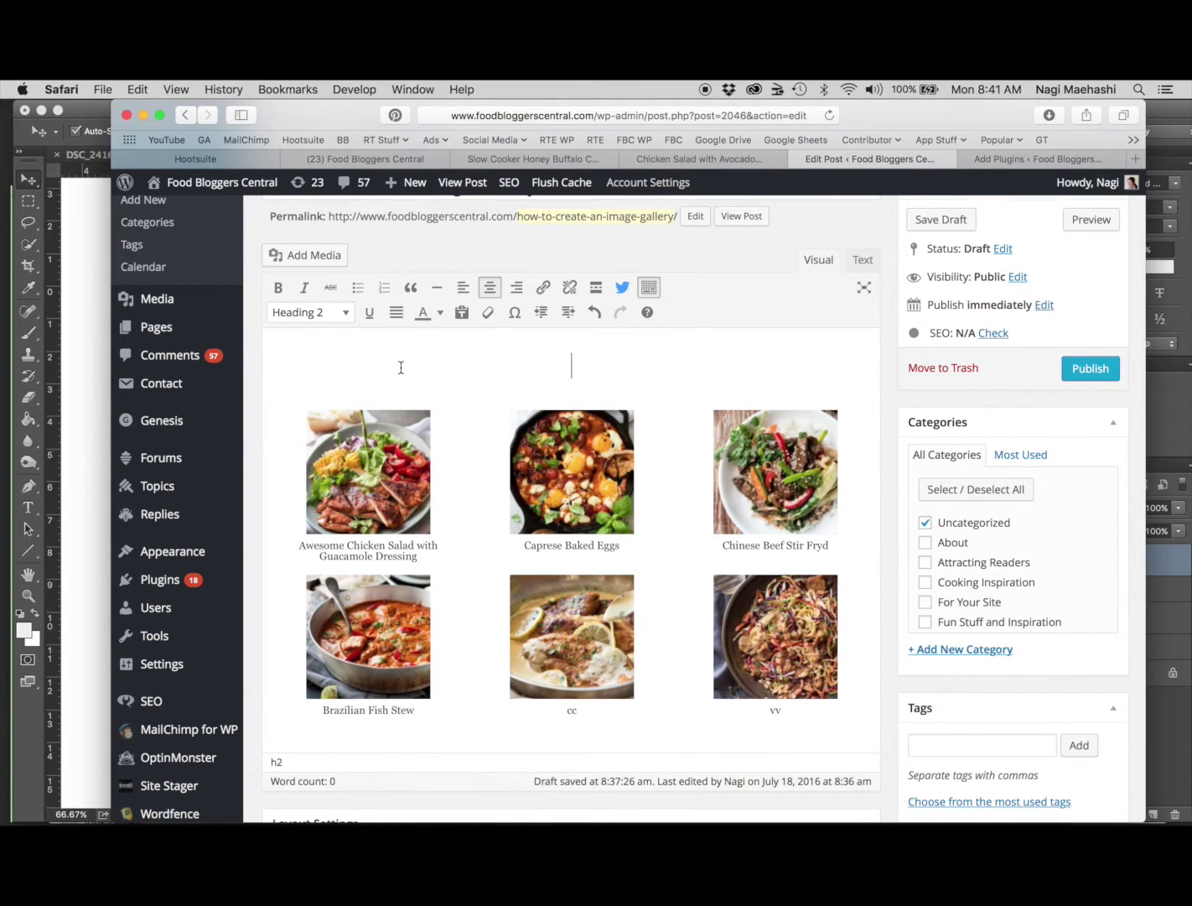
pyautogui.write('Tasty Midweek')
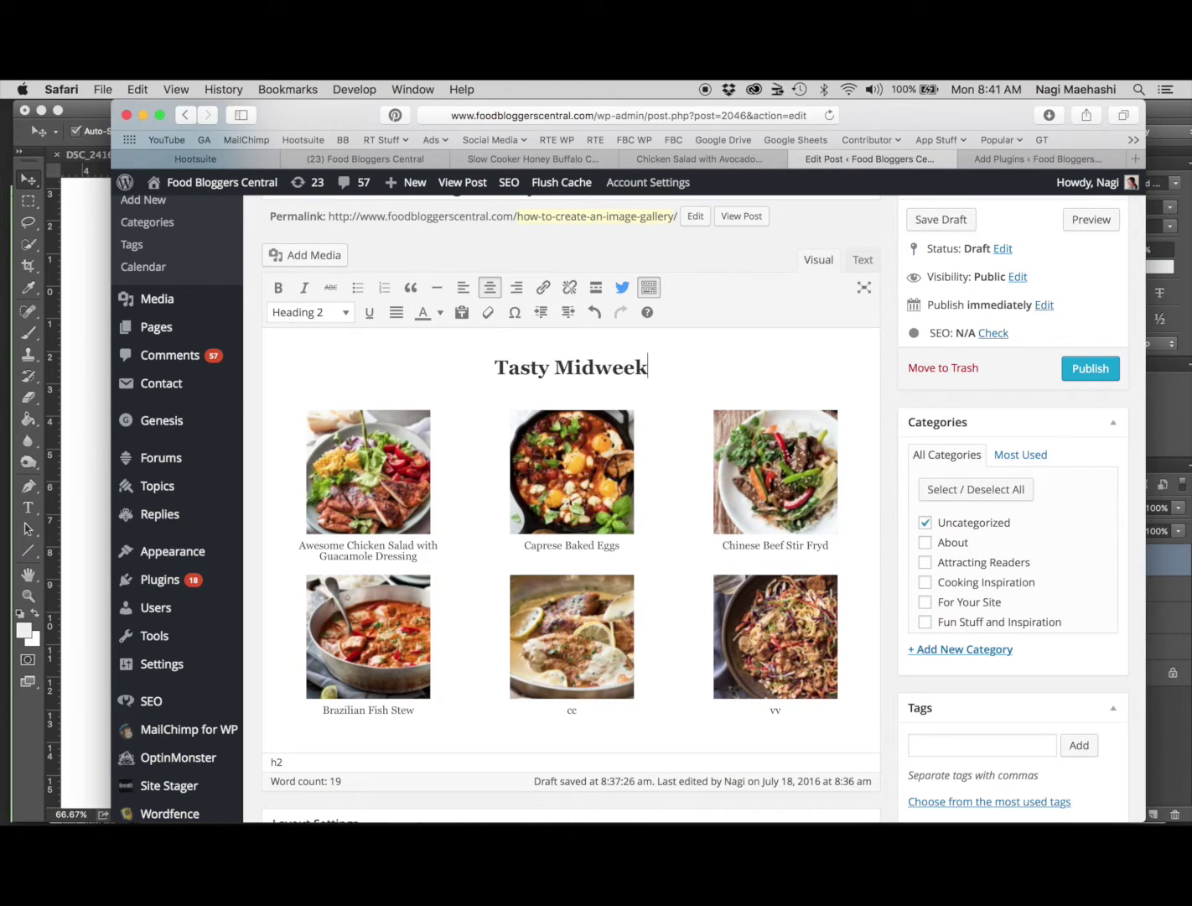
pyautogui.write(' Meals to')
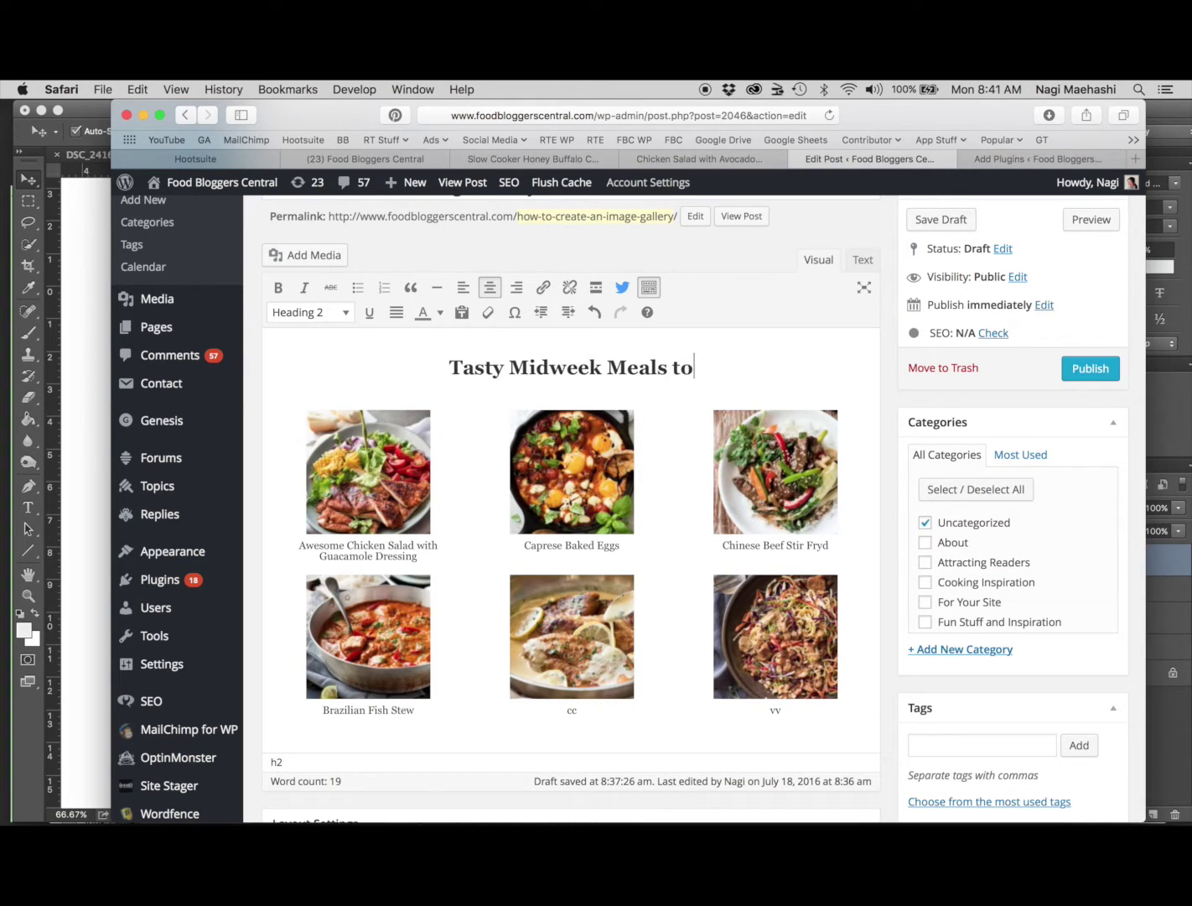
pyautogui.write(' Try!!!')
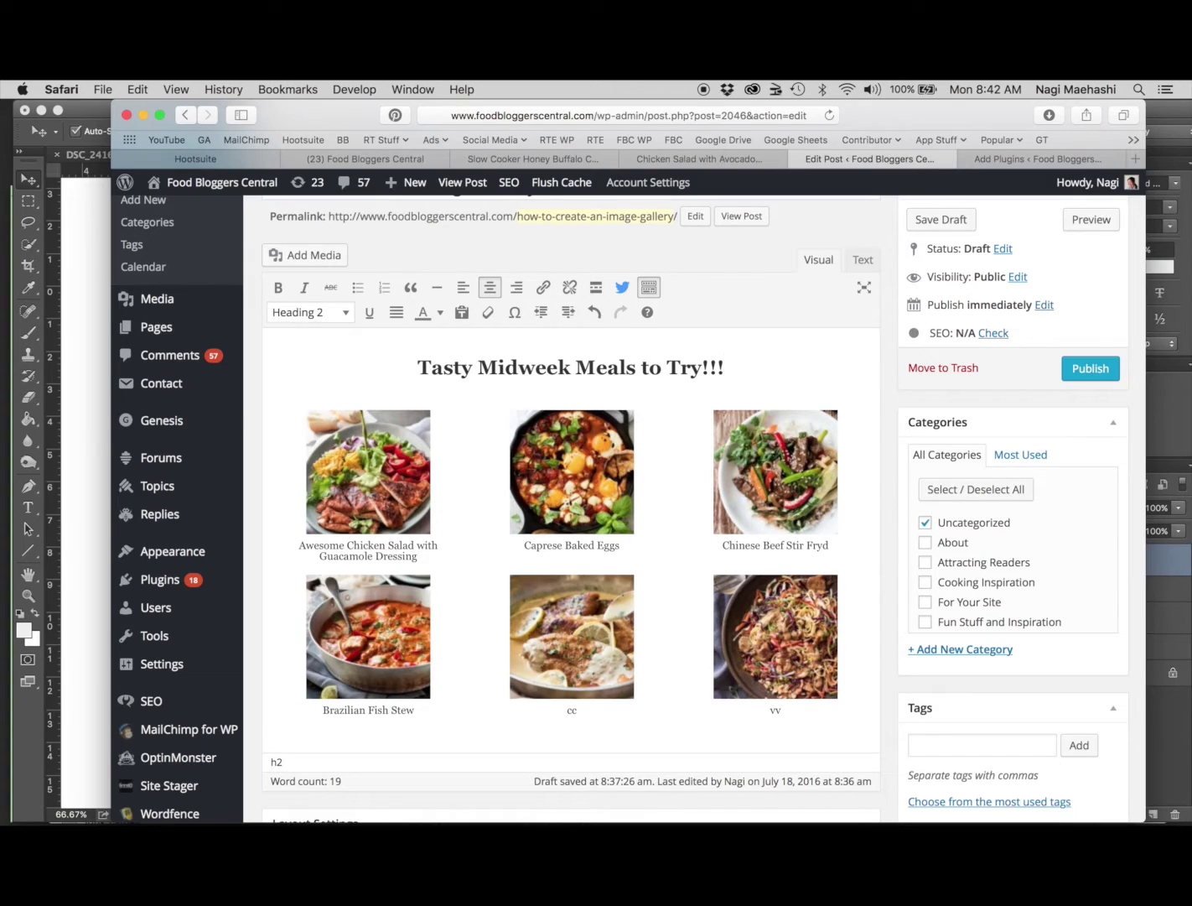
# Make the heading bold and colour it teal
pyautogui.press('shift+super+Left')
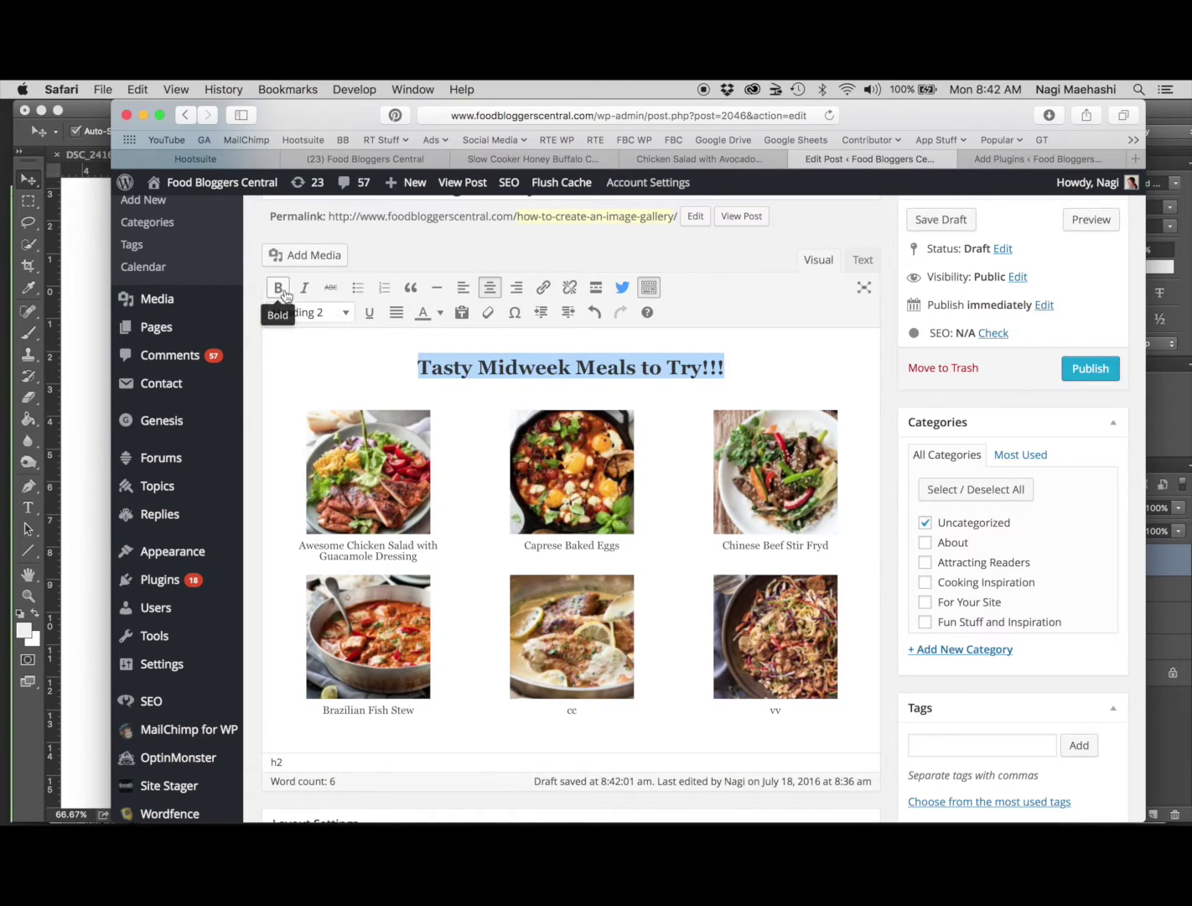
pyautogui.click(282, 290)
pyautogui.click(440, 312)
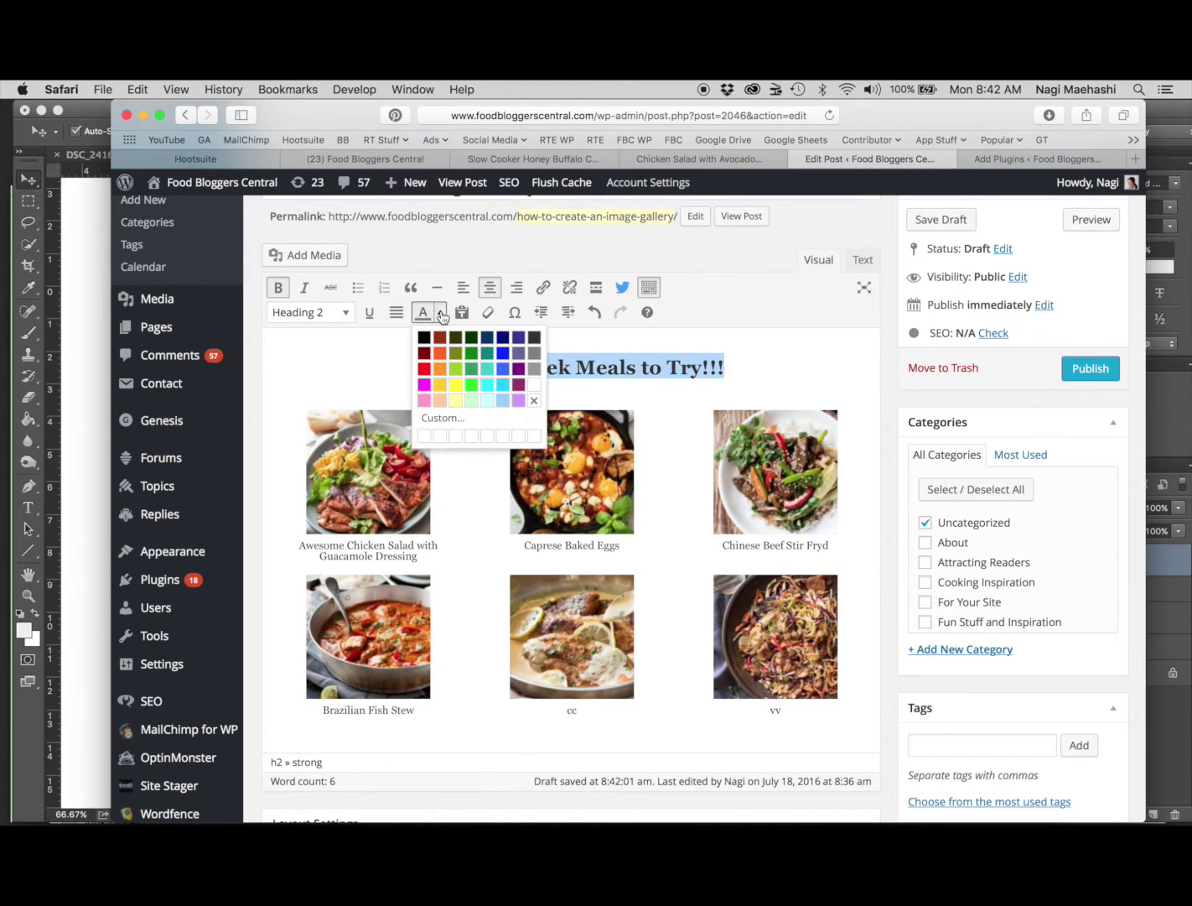
pyautogui.click(486, 368)
pyautogui.click(589, 369)
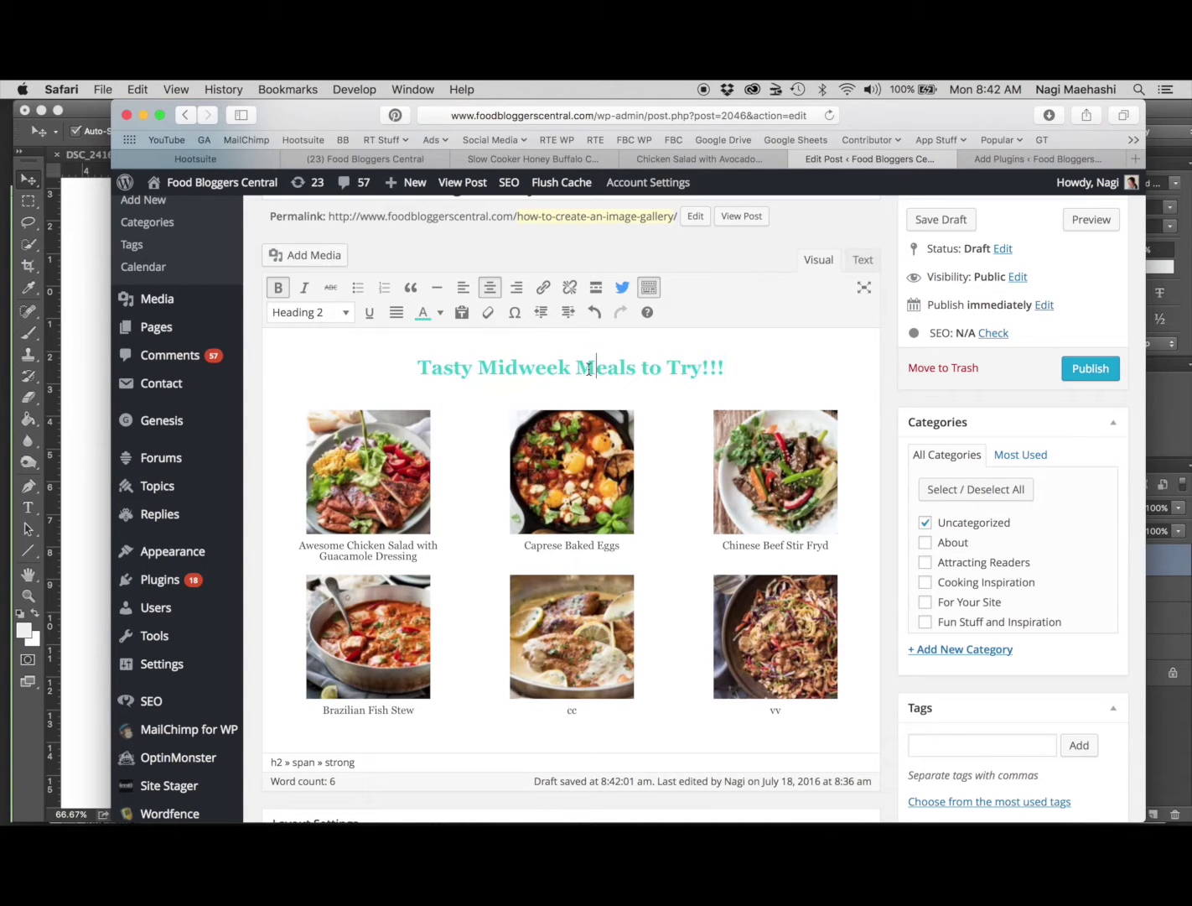
# Save the draft and preview the post
pyautogui.scroll(2, 589, 368)
pyautogui.click(936, 283)
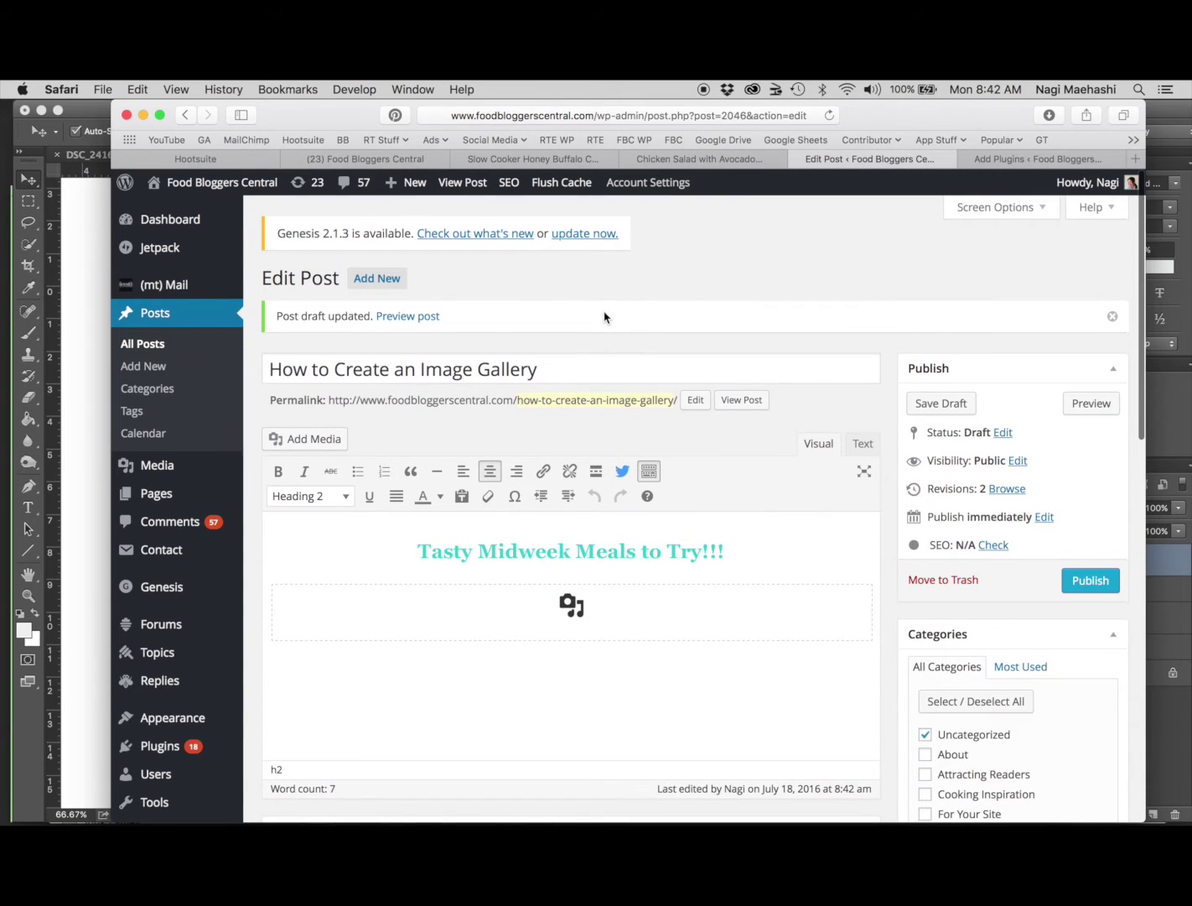
pyautogui.click(430, 316)
pyautogui.click(1047, 160)
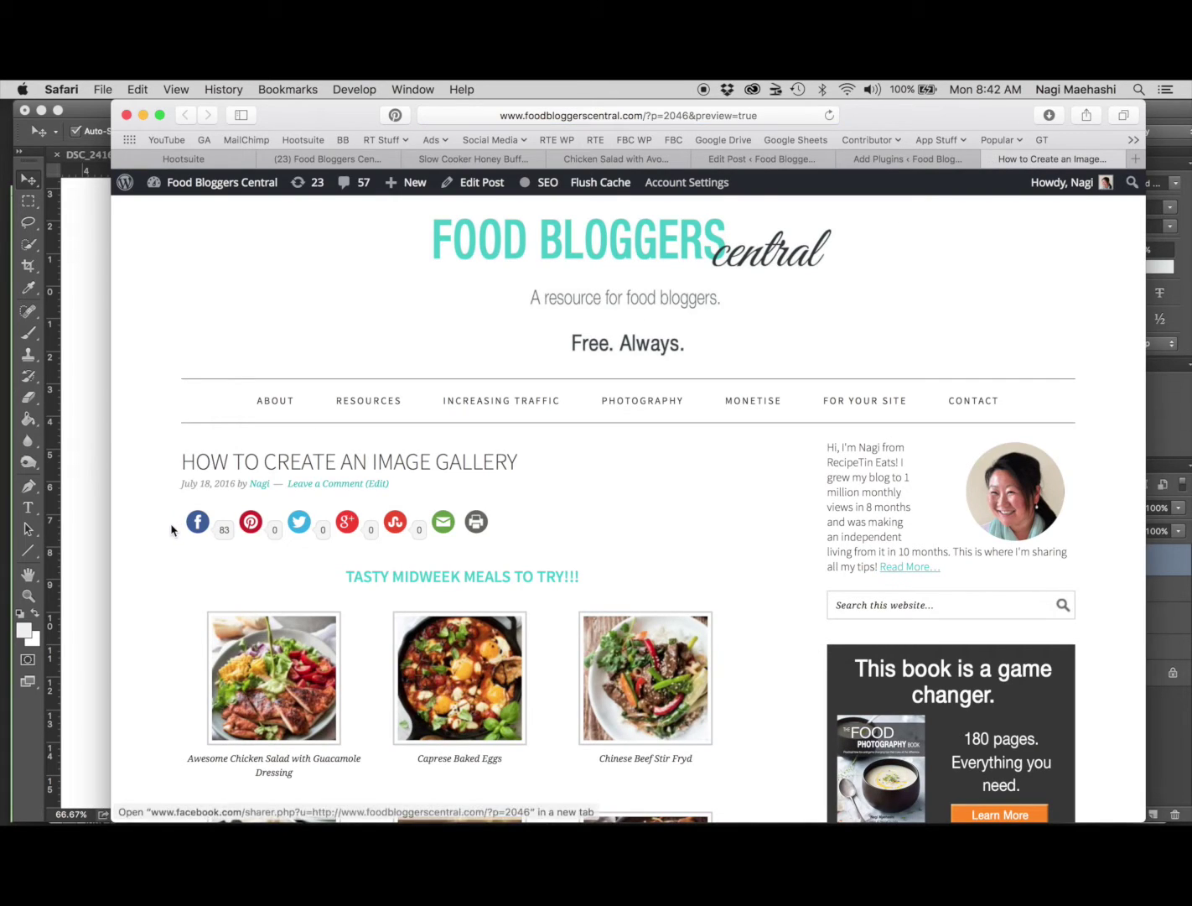
# In the preview, follow the chicken salad photo's link to its Chicken Salad with Avocado Dressing recipe
pyautogui.scroll(-5, 171, 530)
pyautogui.scroll(-2, 172, 530)
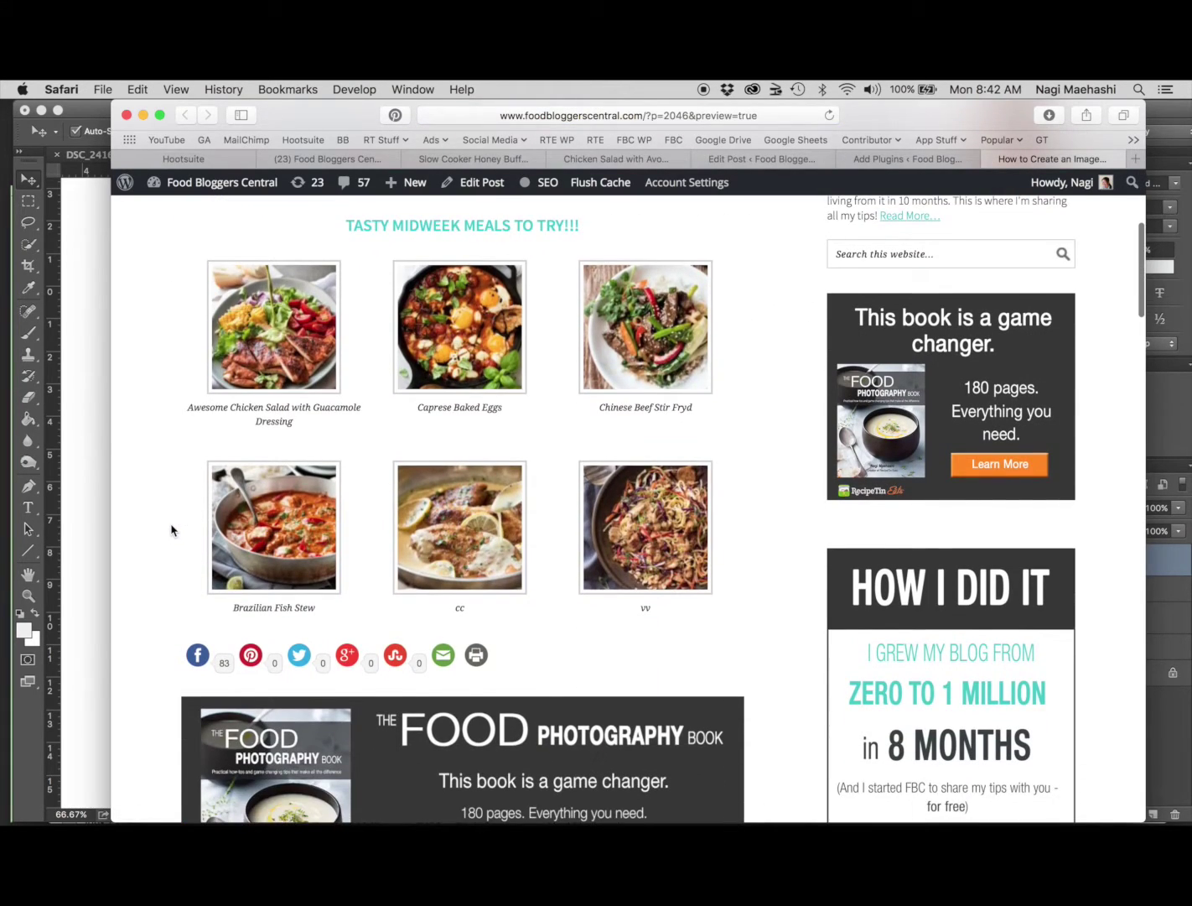
pyautogui.click(303, 325)
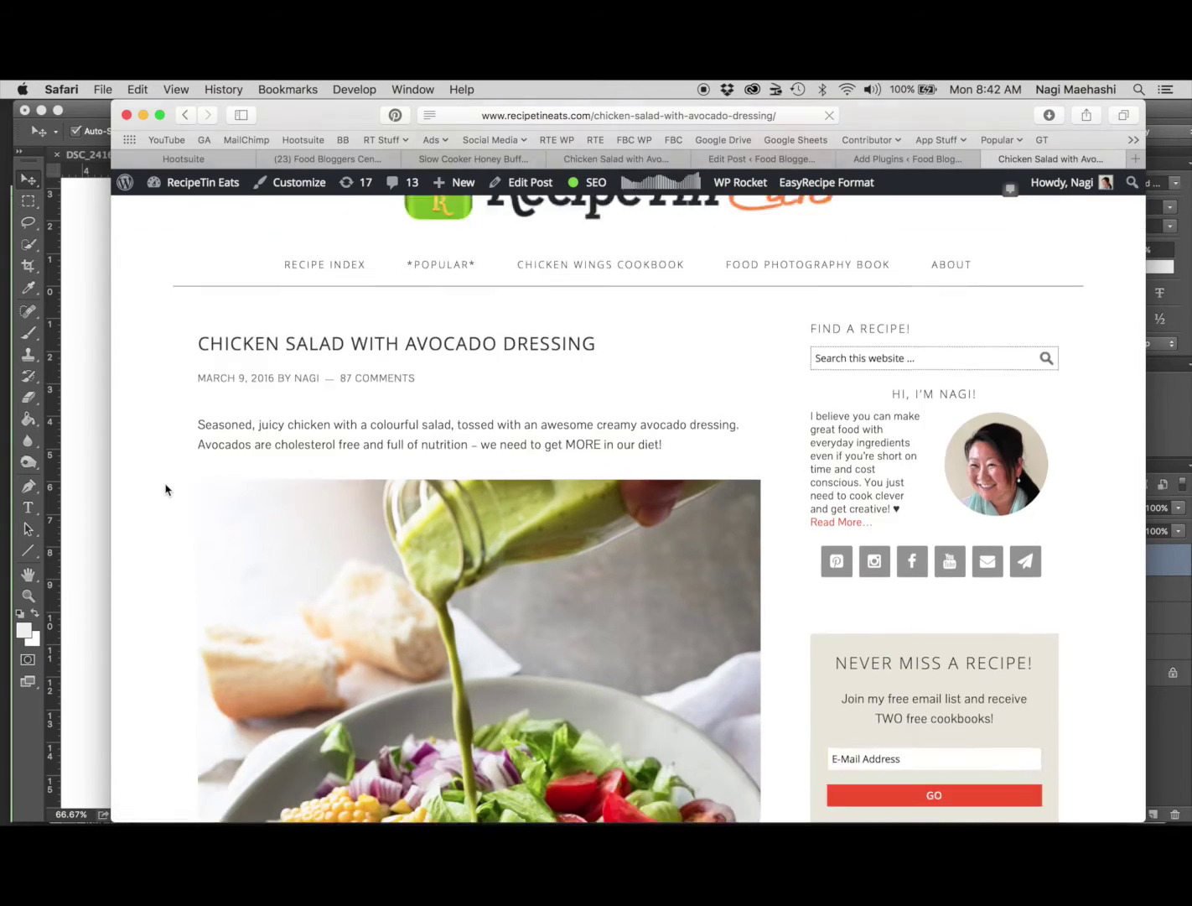
pyautogui.scroll(-4, 165, 489)
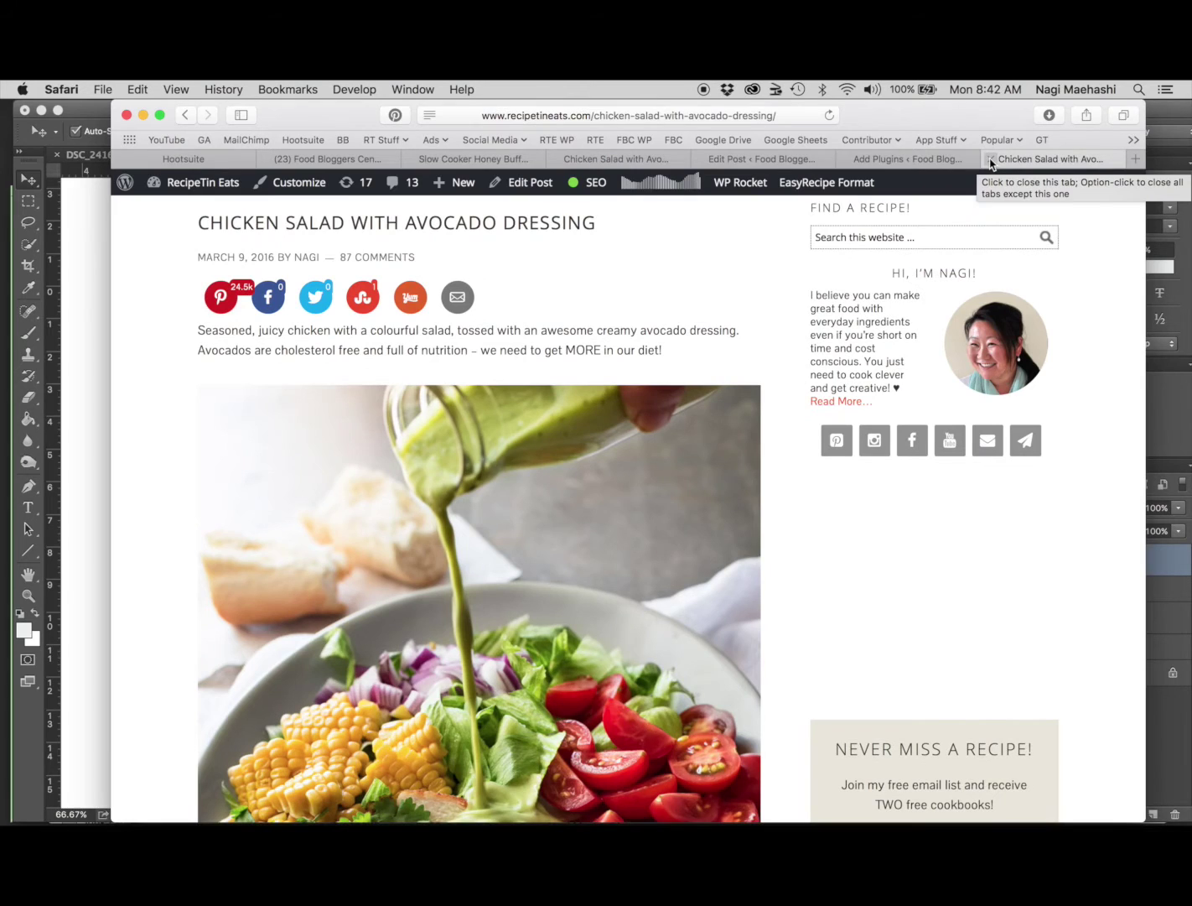
# Close the recipe page and return to the draft's gallery in the post editor
pyautogui.click(990, 160)
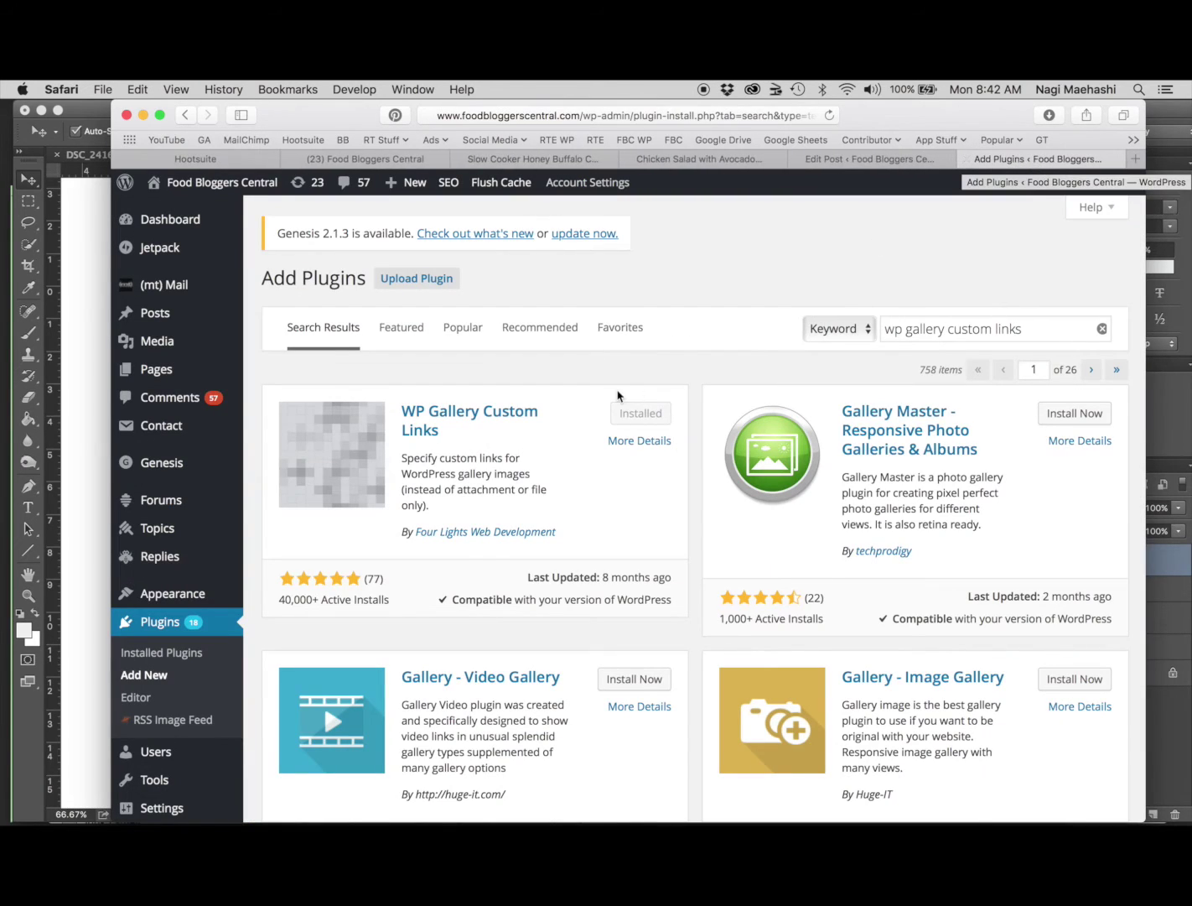
pyautogui.click(897, 159)
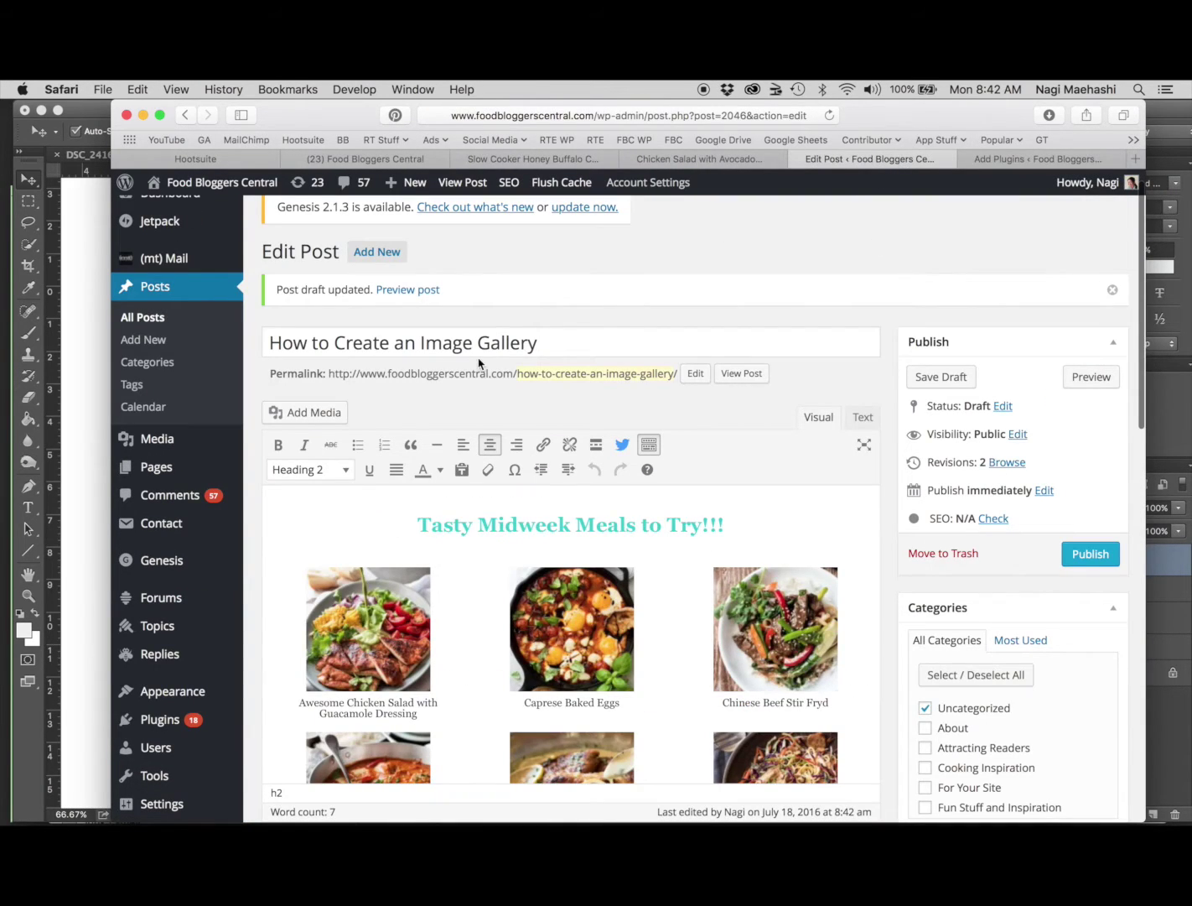
pyautogui.scroll(-4, 250, 450)
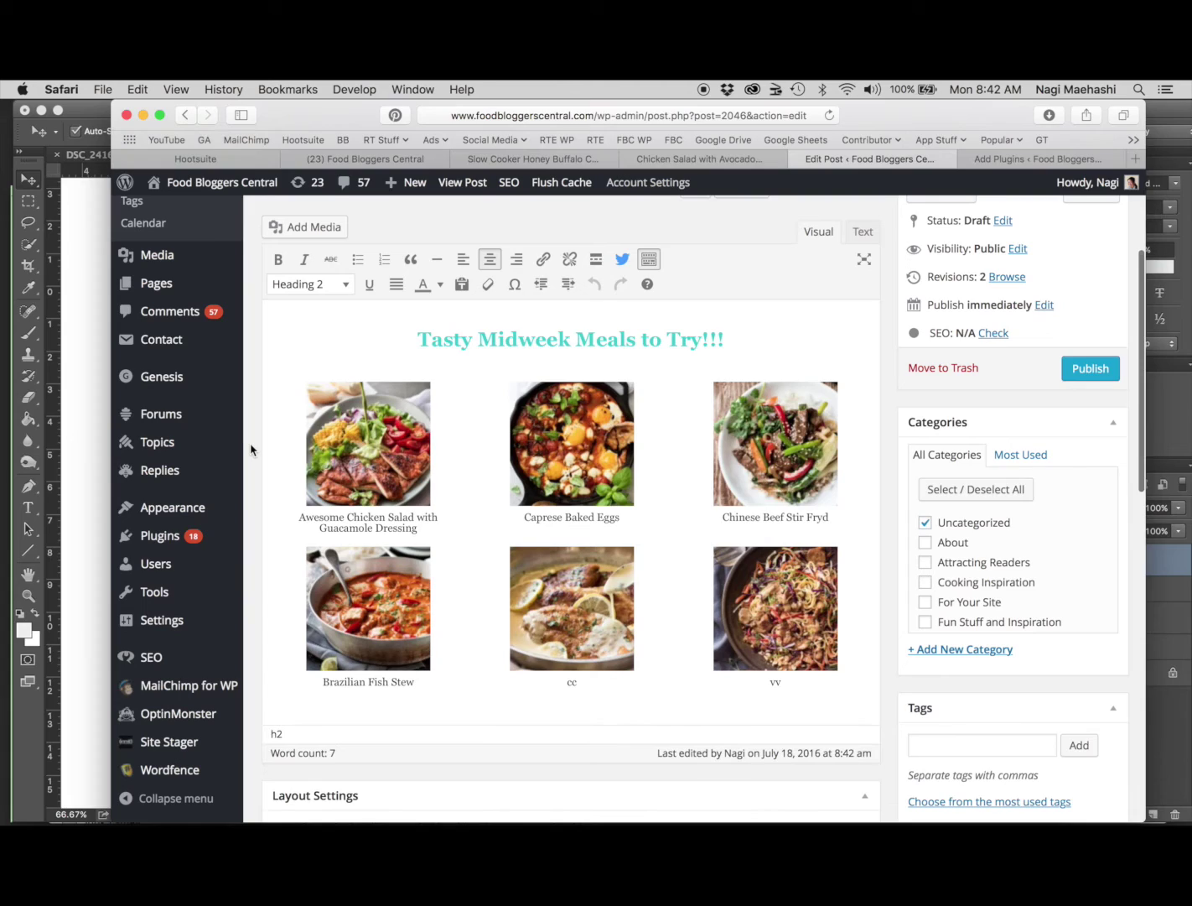